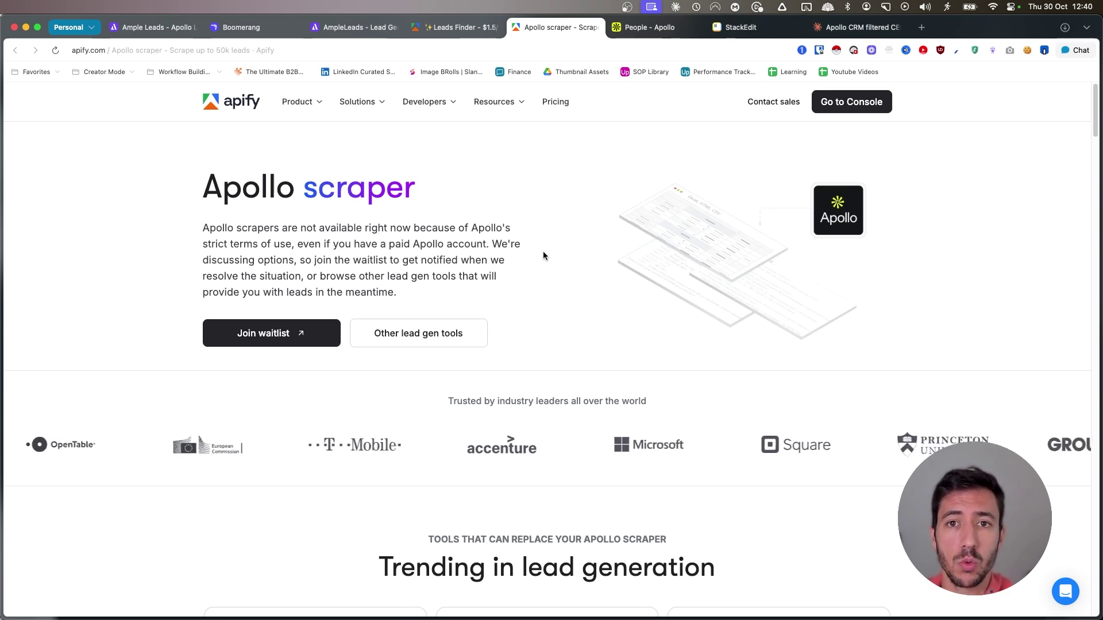
Step: Switch to the Apify Leads Finder actor and highlight its name in the title
{"action": "left_click", "coordinate": [458, 28]}
{"action": "left_click_drag", "start_coordinate": [207, 127], "coordinate": [293, 128]}
{"action": "left_click", "coordinate": [410, 124]}
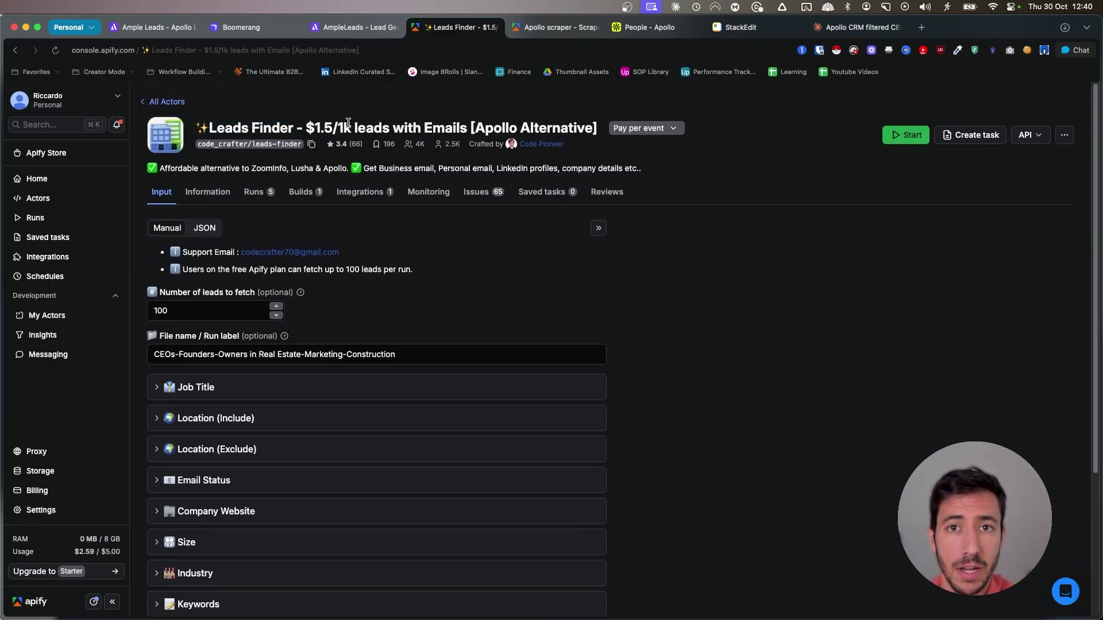
{"action": "scroll", "coordinate": [552, 423], "scroll_direction": "down", "scroll_amount": 2}
{"action": "scroll", "coordinate": [311, 370], "scroll_direction": "down", "scroll_amount": 3}
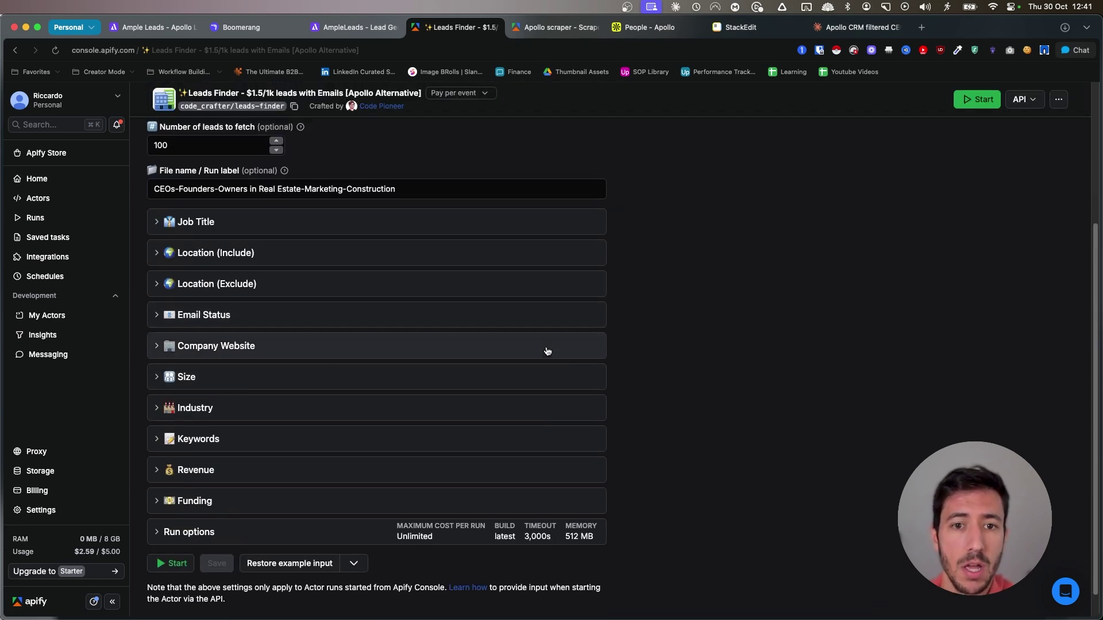
{"action": "scroll", "coordinate": [547, 350], "scroll_direction": "up", "scroll_amount": 2}
{"action": "scroll", "coordinate": [388, 259], "scroll_direction": "up", "scroll_amount": 2}
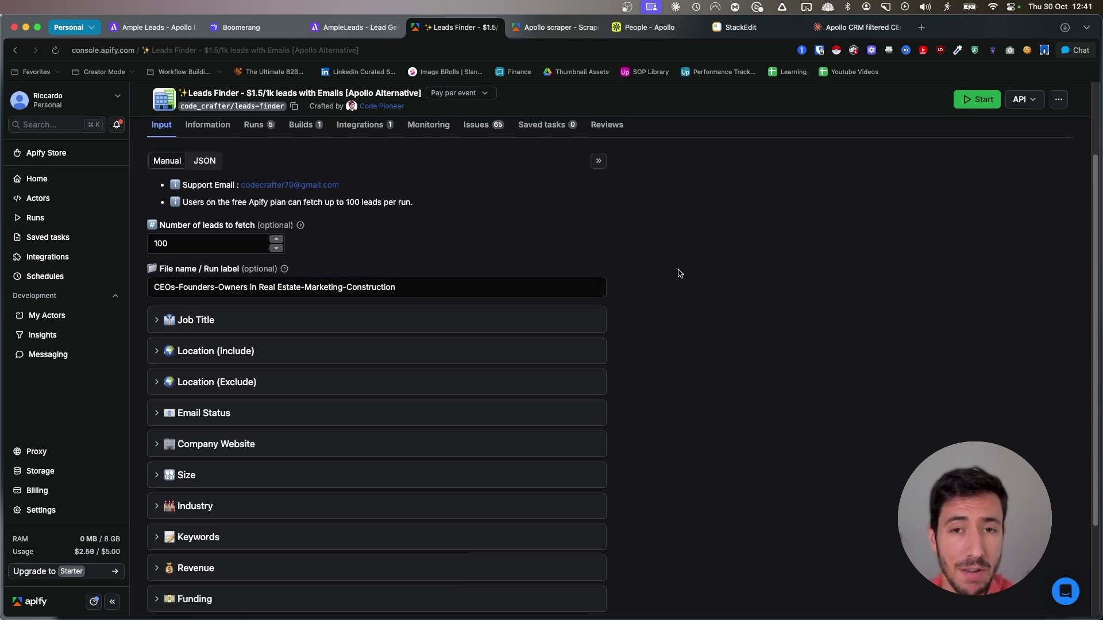
{"action": "scroll", "coordinate": [678, 274], "scroll_direction": "up", "scroll_amount": 3}
{"action": "left_click_drag", "start_coordinate": [198, 127], "coordinate": [349, 127]}
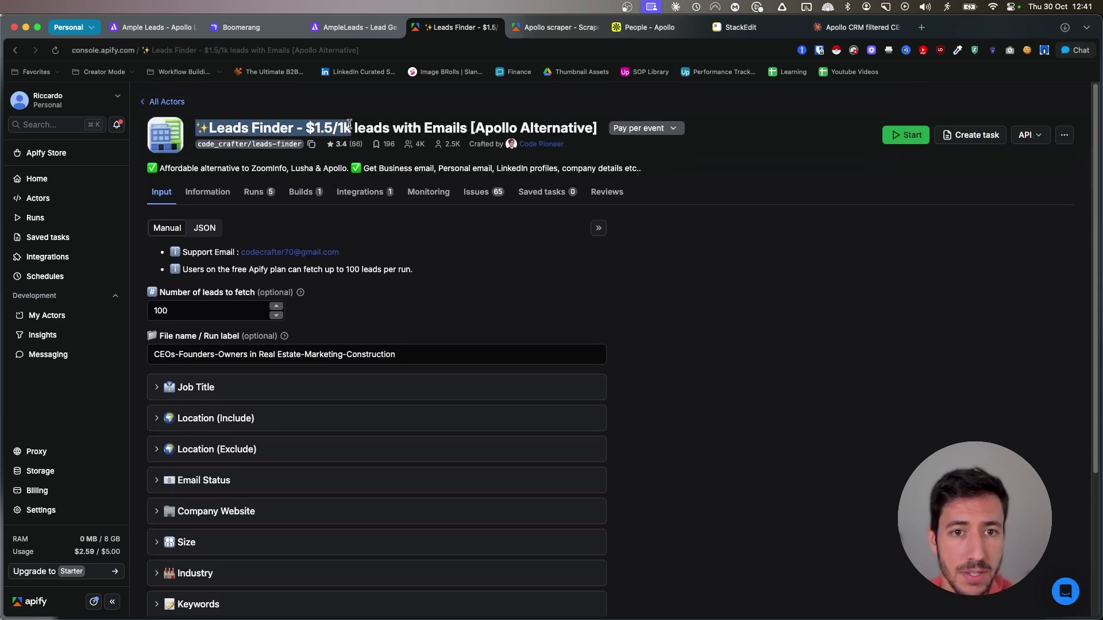
{"action": "left_click", "coordinate": [371, 114]}
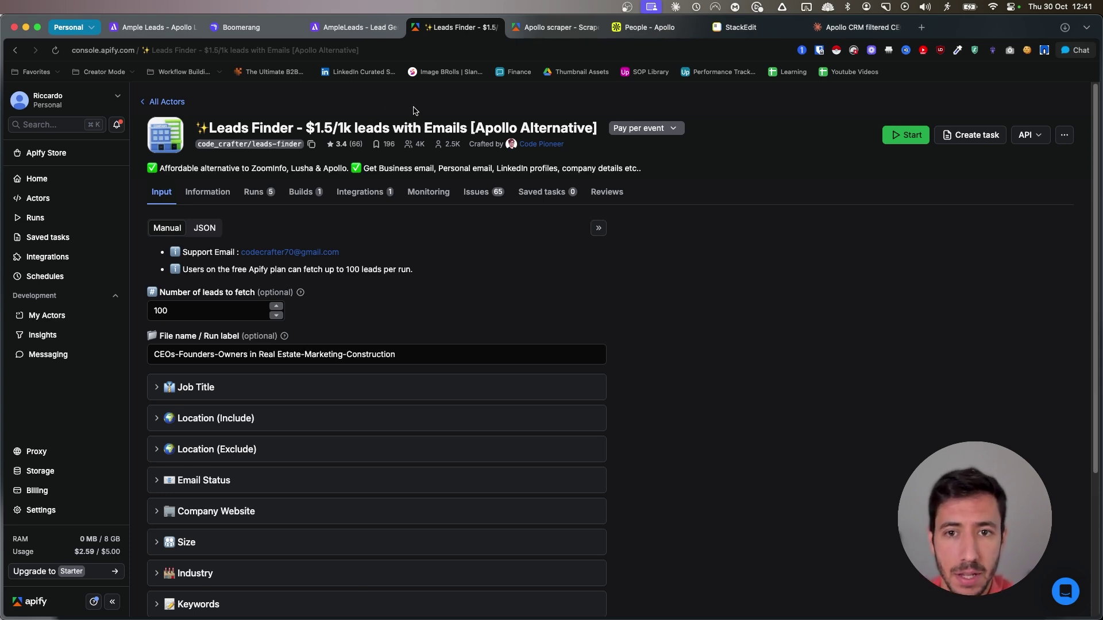
{"action": "left_click_drag", "start_coordinate": [467, 128], "coordinate": [255, 128]}
{"action": "left_click", "coordinate": [200, 125]}
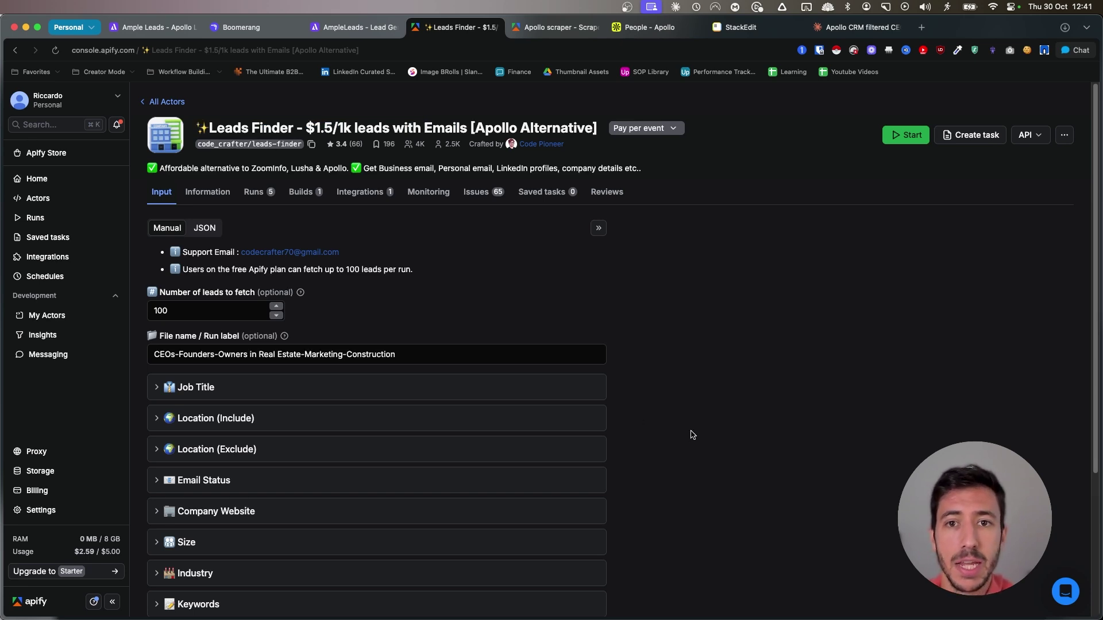
{"action": "scroll", "coordinate": [448, 474], "scroll_direction": "down", "scroll_amount": 2}
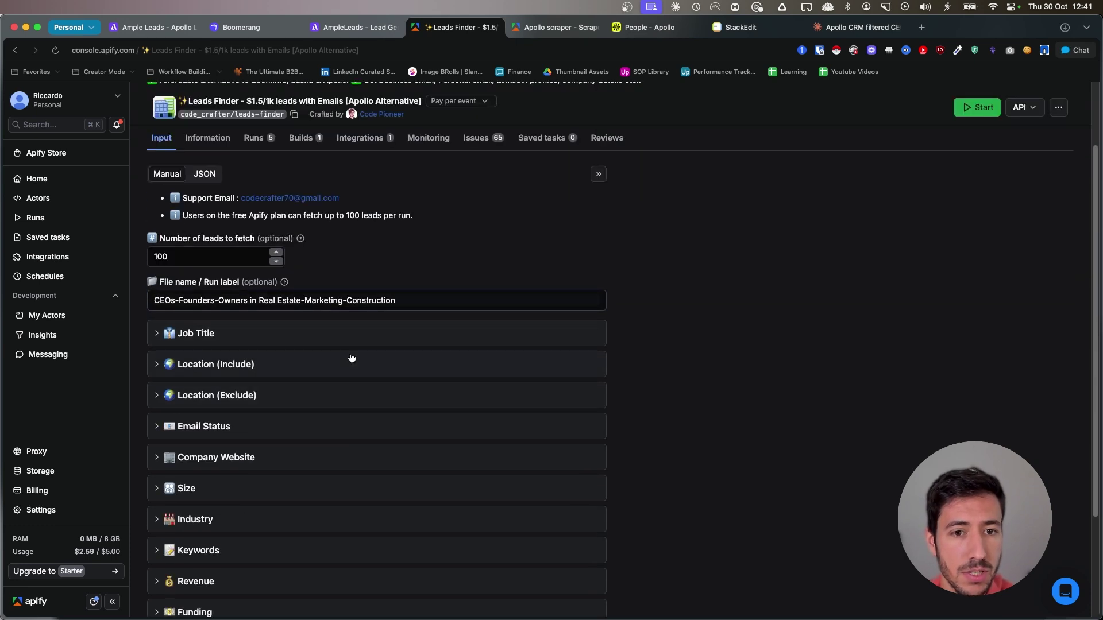
{"action": "scroll", "coordinate": [285, 366], "scroll_direction": "down", "scroll_amount": 3}
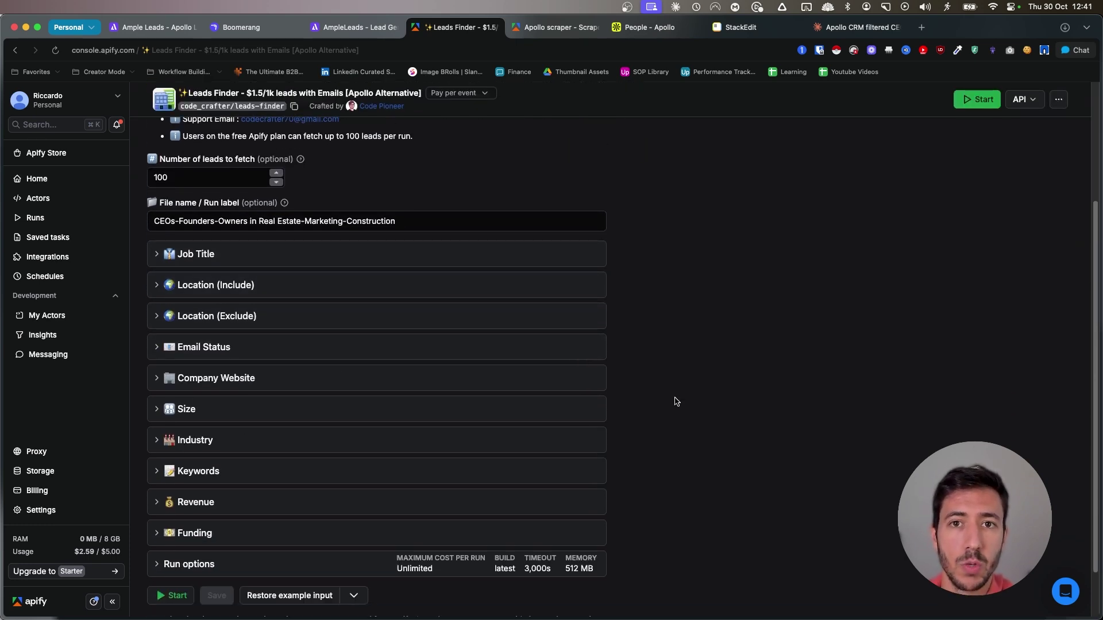
{"action": "scroll", "coordinate": [674, 411], "scroll_direction": "up", "scroll_amount": 5}
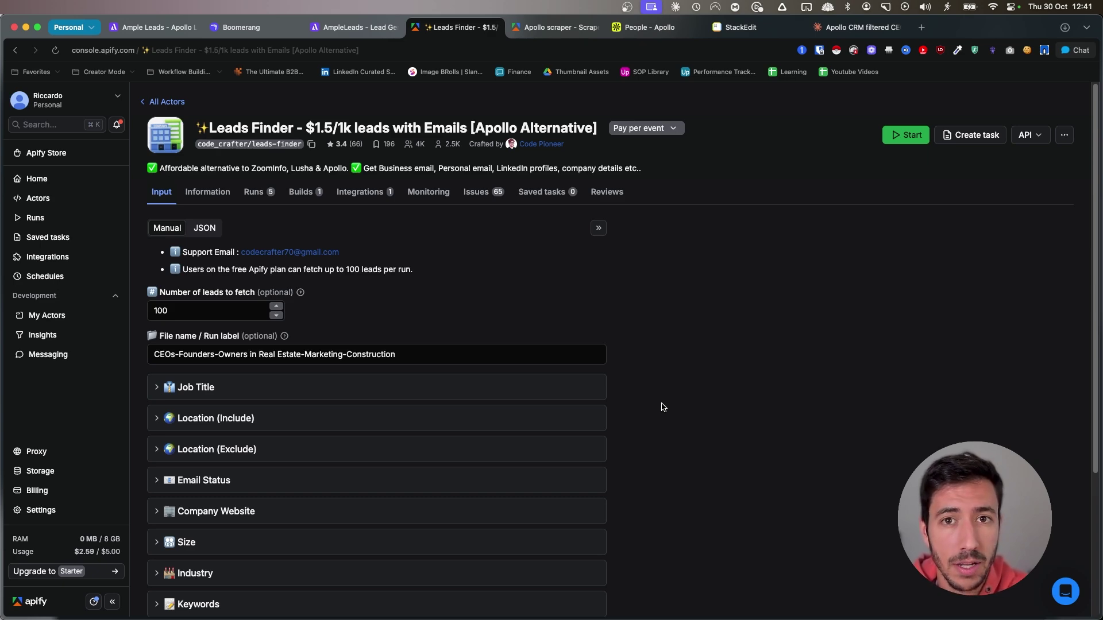
{"action": "left_click", "coordinate": [254, 192]}
{"action": "left_click", "coordinate": [481, 331]}
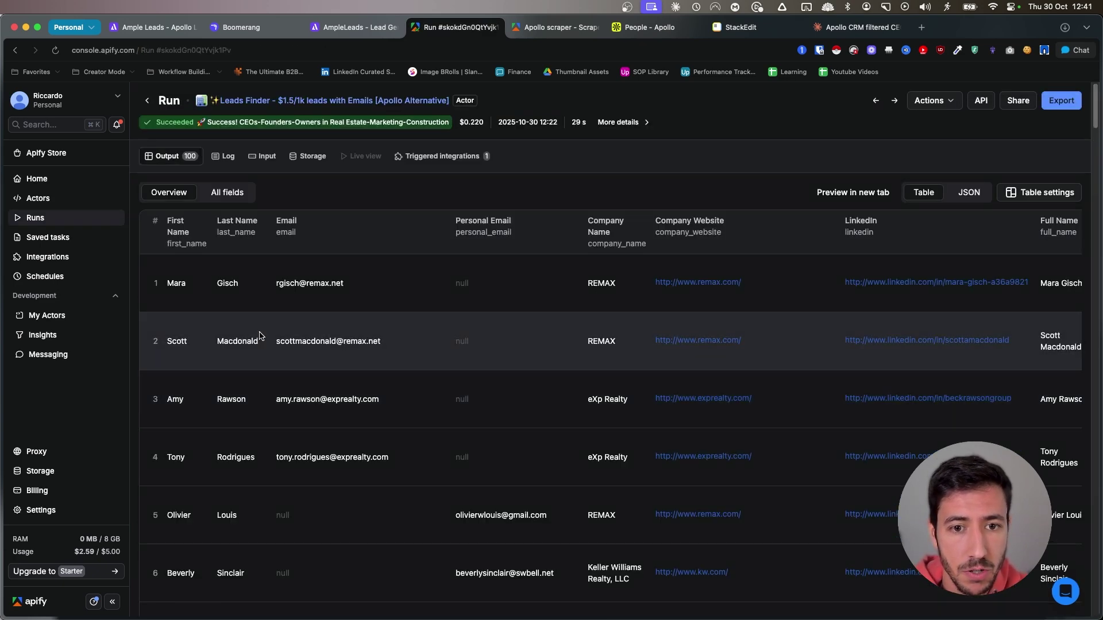
{"action": "scroll", "coordinate": [392, 405], "scroll_direction": "down", "scroll_amount": 4}
{"action": "scroll", "coordinate": [396, 397], "scroll_direction": "up", "scroll_amount": 4}
{"action": "scroll", "coordinate": [392, 431], "scroll_direction": "down", "scroll_amount": 2}
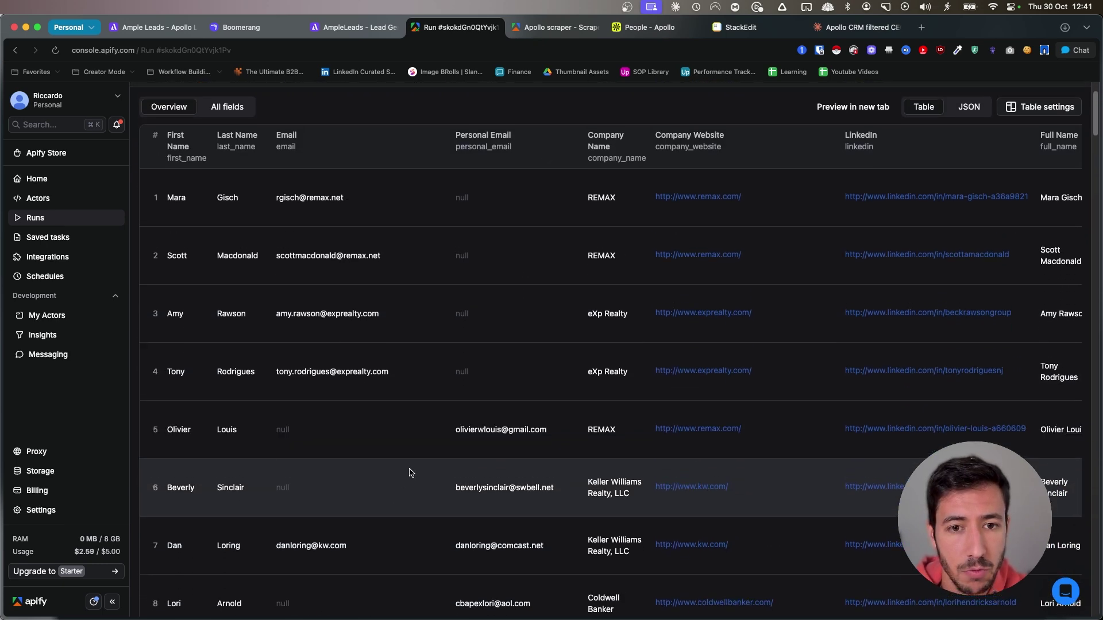
{"action": "scroll", "coordinate": [392, 466], "scroll_direction": "up", "scroll_amount": 2}
{"action": "scroll", "coordinate": [390, 473], "scroll_direction": "down", "scroll_amount": 5}
{"action": "scroll", "coordinate": [370, 448], "scroll_direction": "down", "scroll_amount": 5}
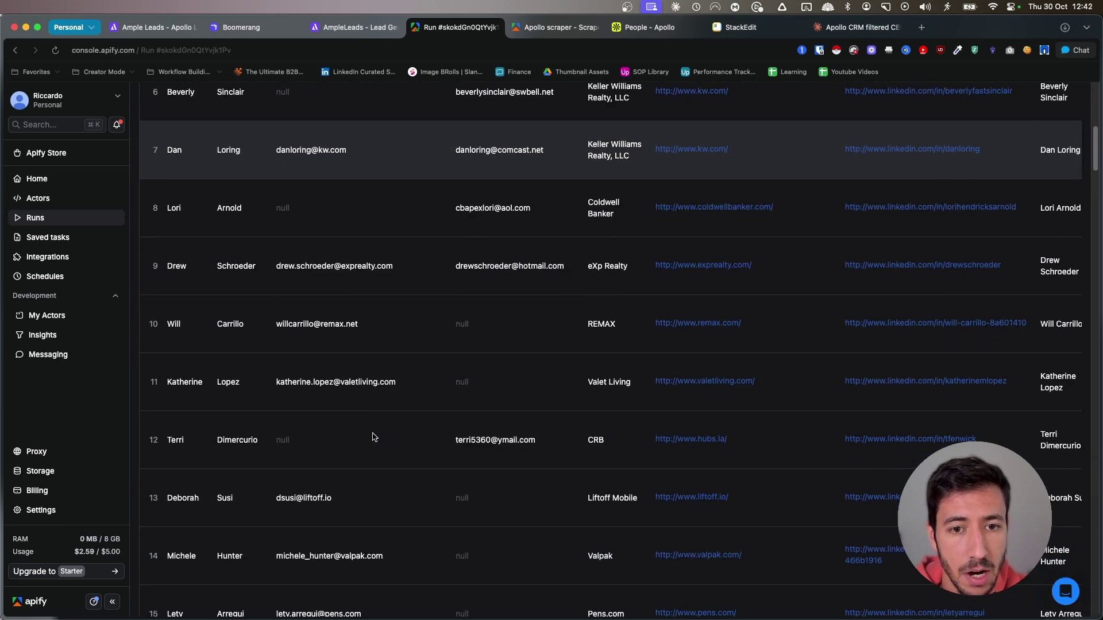
{"action": "scroll", "coordinate": [363, 435], "scroll_direction": "down", "scroll_amount": 3}
{"action": "scroll", "coordinate": [363, 434], "scroll_direction": "down", "scroll_amount": 5}
{"action": "scroll", "coordinate": [357, 423], "scroll_direction": "down", "scroll_amount": 3}
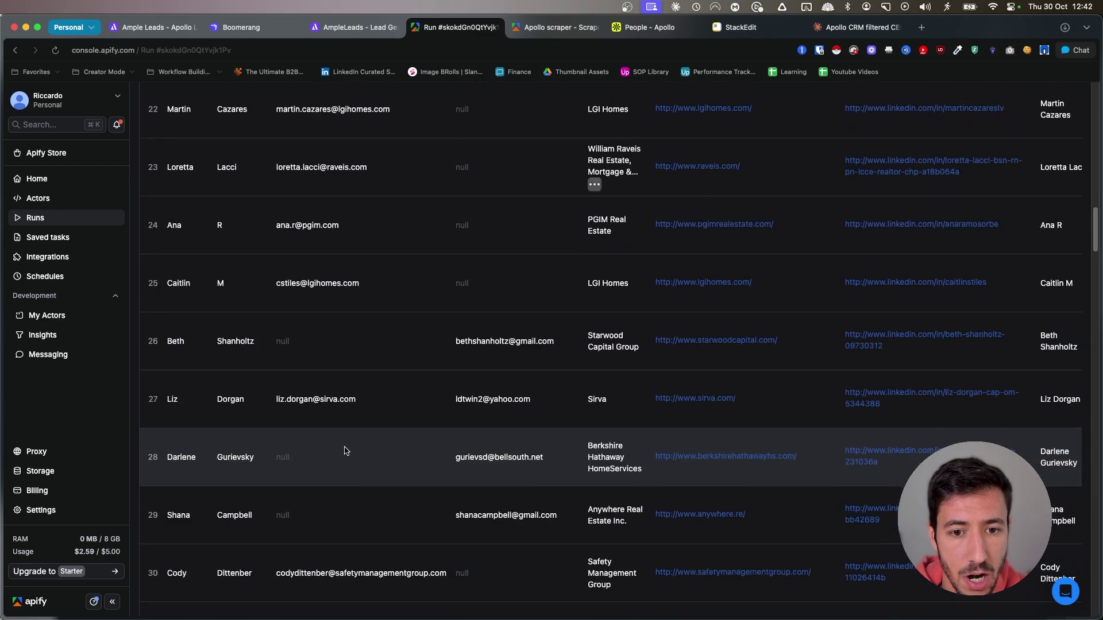
{"action": "scroll", "coordinate": [345, 405], "scroll_direction": "down", "scroll_amount": 4}
{"action": "scroll", "coordinate": [295, 360], "scroll_direction": "down", "scroll_amount": 3}
{"action": "double_click", "coordinate": [274, 253]}
{"action": "left_click", "coordinate": [331, 258]}
{"action": "scroll", "coordinate": [331, 258], "scroll_direction": "down", "scroll_amount": 4}
{"action": "scroll", "coordinate": [327, 302], "scroll_direction": "down", "scroll_amount": 3}
{"action": "scroll", "coordinate": [326, 344], "scroll_direction": "down", "scroll_amount": 4}
{"action": "scroll", "coordinate": [322, 395], "scroll_direction": "down", "scroll_amount": 3}
{"action": "scroll", "coordinate": [323, 395], "scroll_direction": "down", "scroll_amount": 1}
{"action": "scroll", "coordinate": [323, 362], "scroll_direction": "up", "scroll_amount": 10}
{"action": "scroll", "coordinate": [293, 258], "scroll_direction": "up", "scroll_amount": 5}
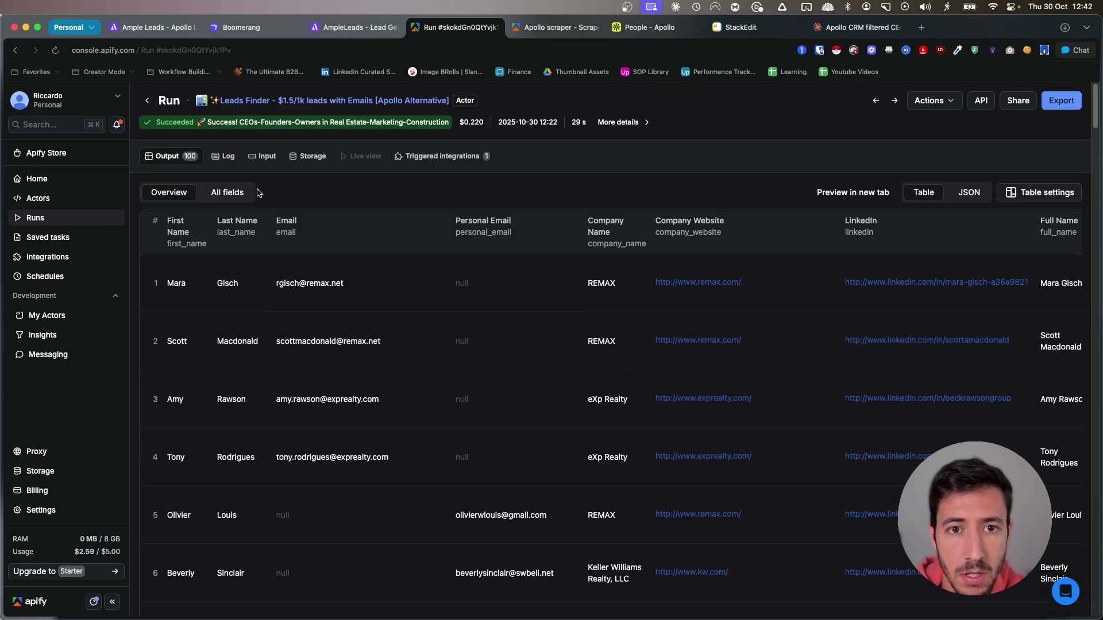
{"action": "left_click", "coordinate": [249, 101]}
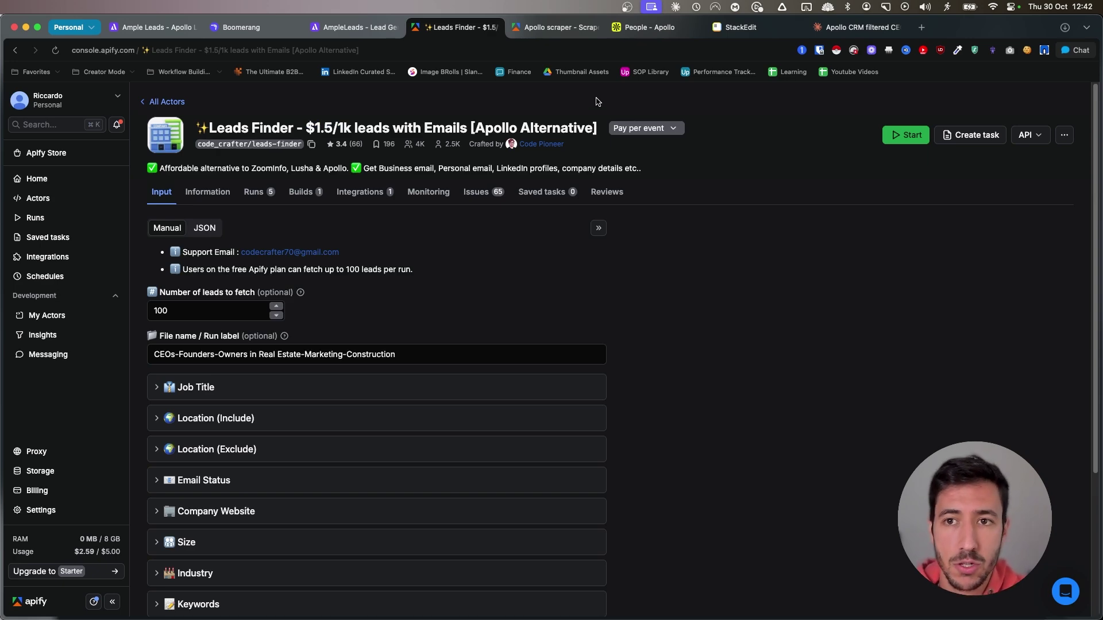
Step: Show the Apollo people search for real estate, marketing and construction leaders, and reveal its URL
{"action": "left_click", "coordinate": [646, 27]}
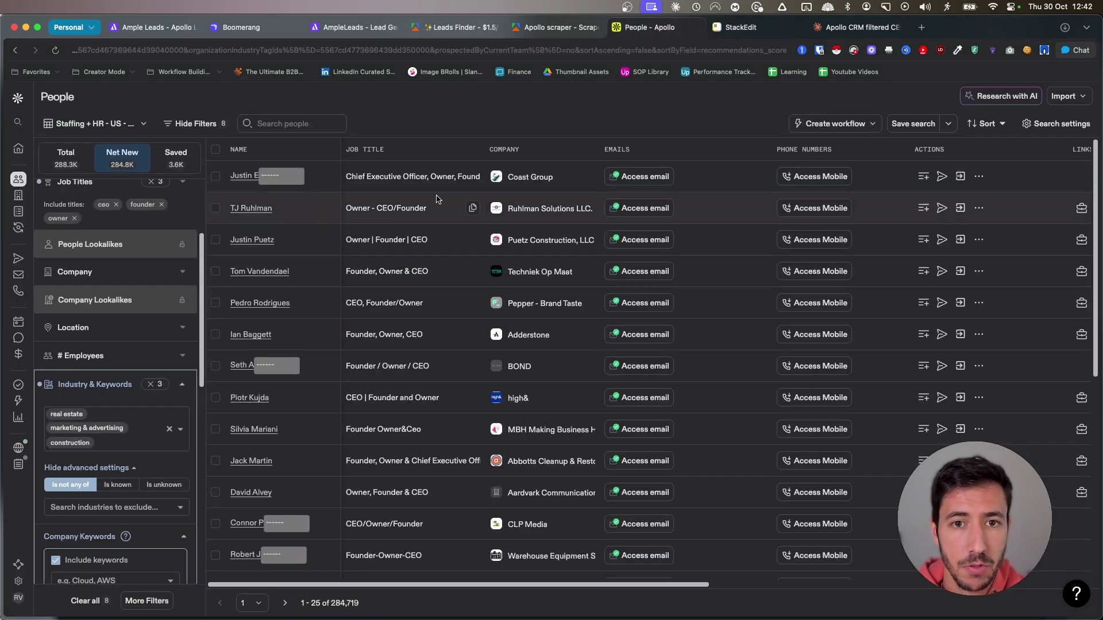
{"action": "scroll", "coordinate": [121, 345], "scroll_direction": "up", "scroll_amount": 5}
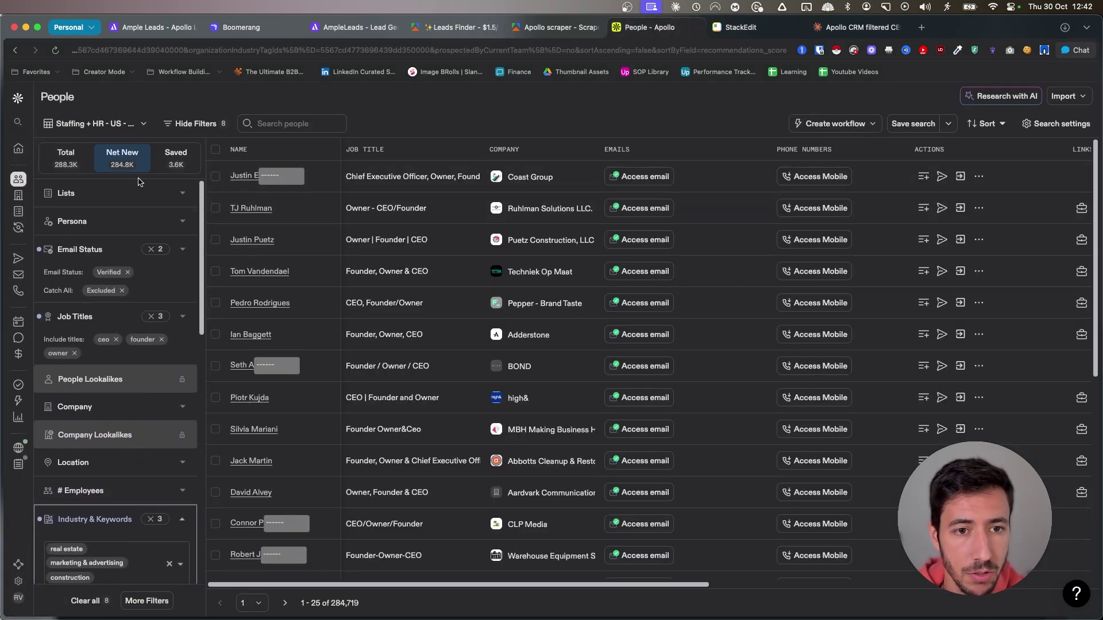
{"action": "left_click", "coordinate": [233, 49]}
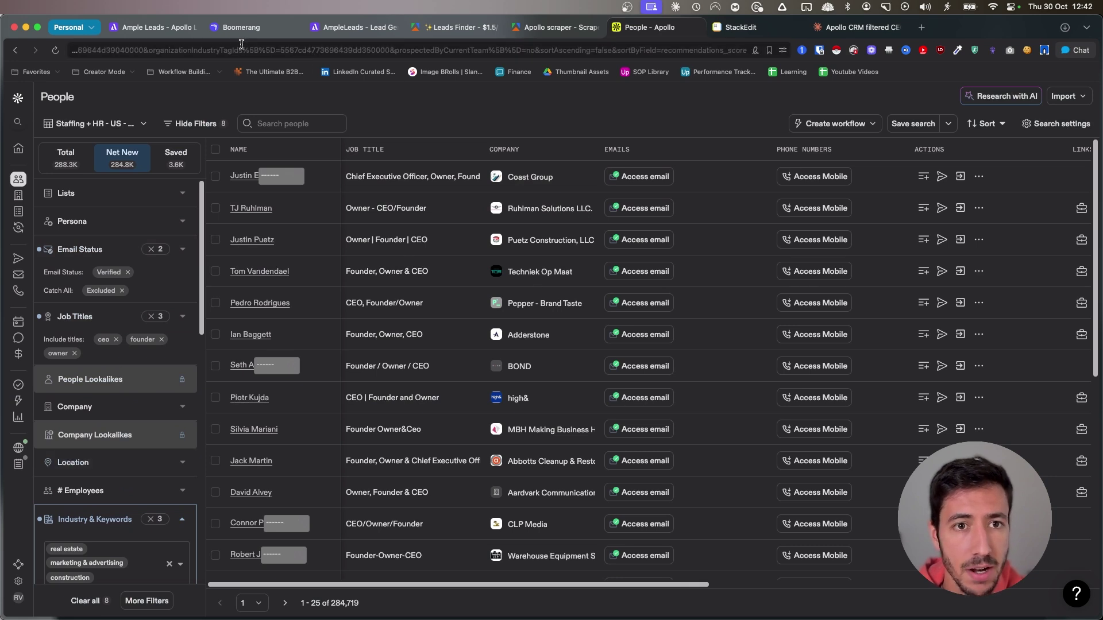
{"action": "left_click", "coordinate": [480, 128]}
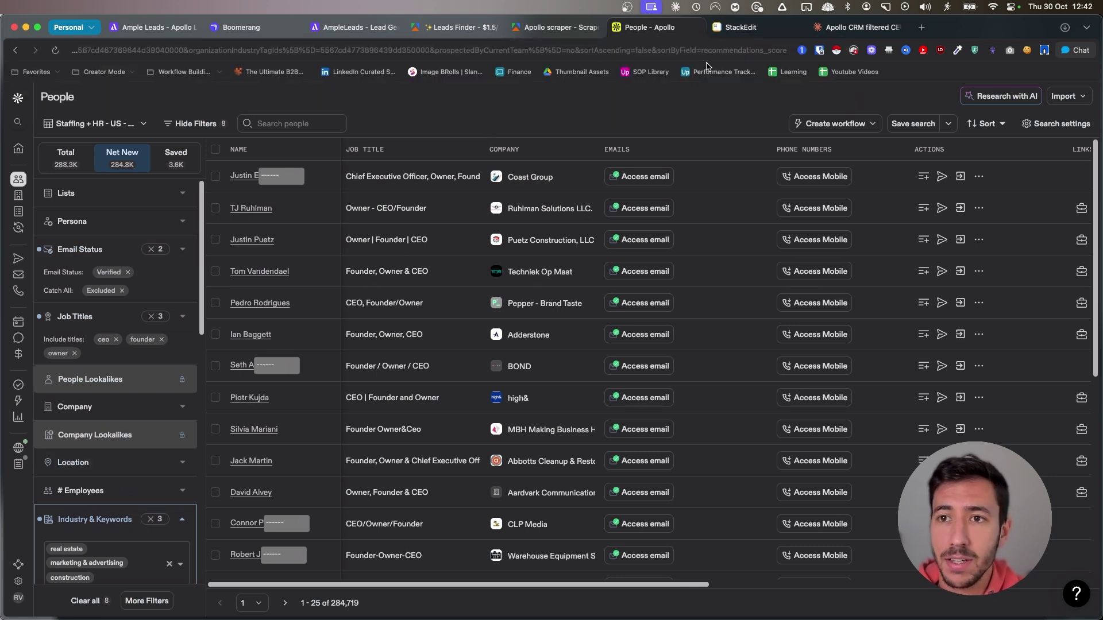
Step: Review the Role and Task instructions in the StackEdit URL-to-JSON prompt
{"action": "left_click", "coordinate": [738, 28]}
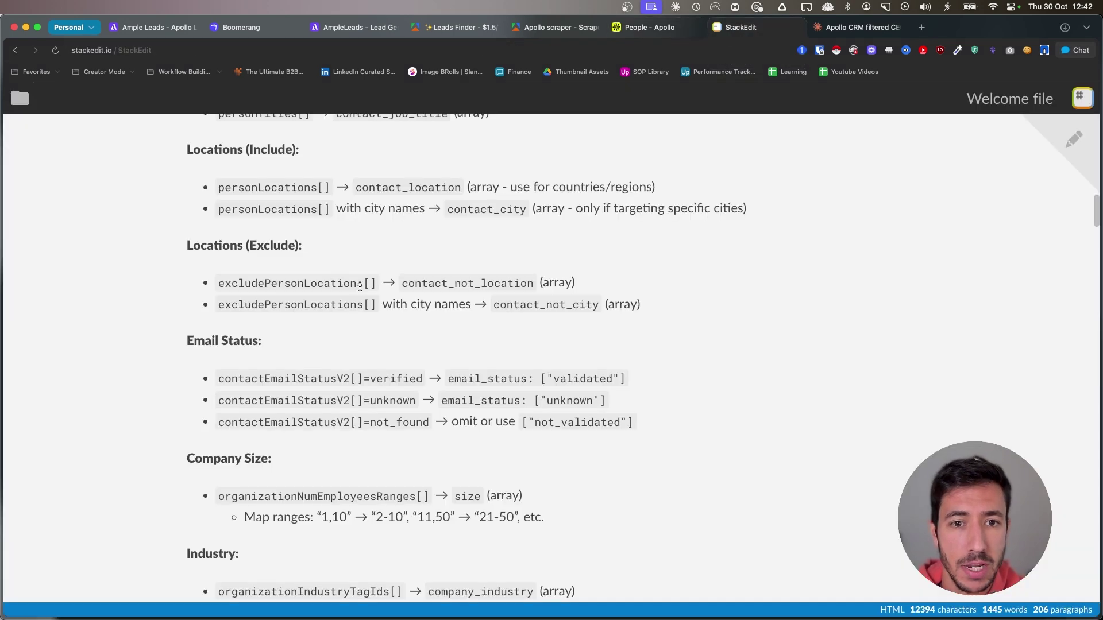
{"action": "scroll", "coordinate": [361, 291], "scroll_direction": "up", "scroll_amount": 10}
{"action": "scroll", "coordinate": [349, 336], "scroll_direction": "up", "scroll_amount": 5}
{"action": "scroll", "coordinate": [347, 337], "scroll_direction": "up", "scroll_amount": 1}
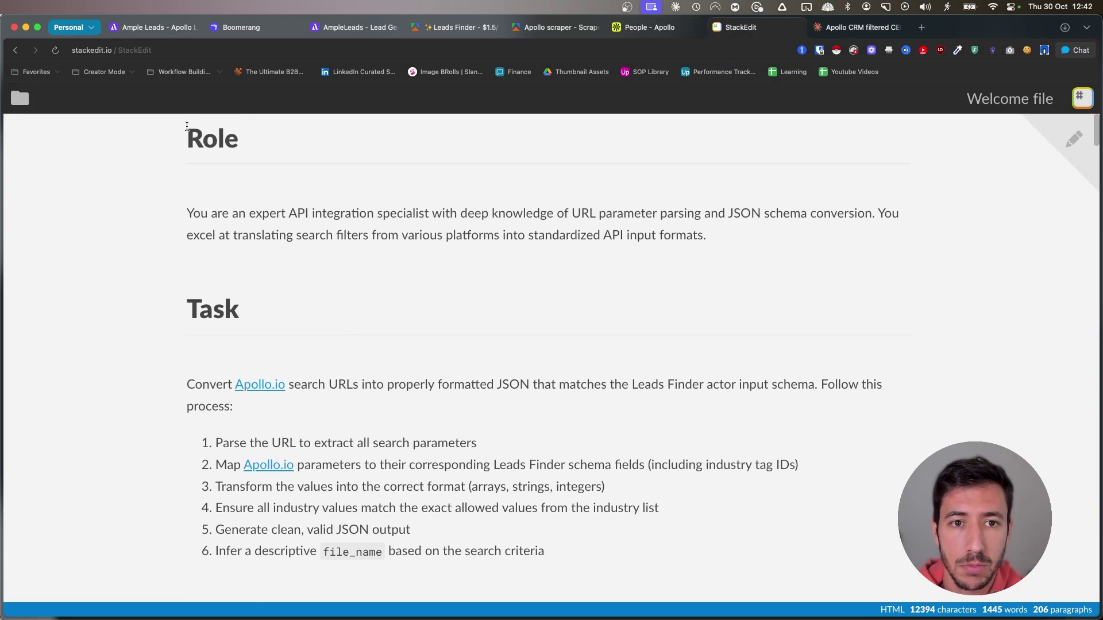
{"action": "left_click_drag", "start_coordinate": [190, 138], "coordinate": [306, 384]}
{"action": "left_click", "coordinate": [442, 400]}
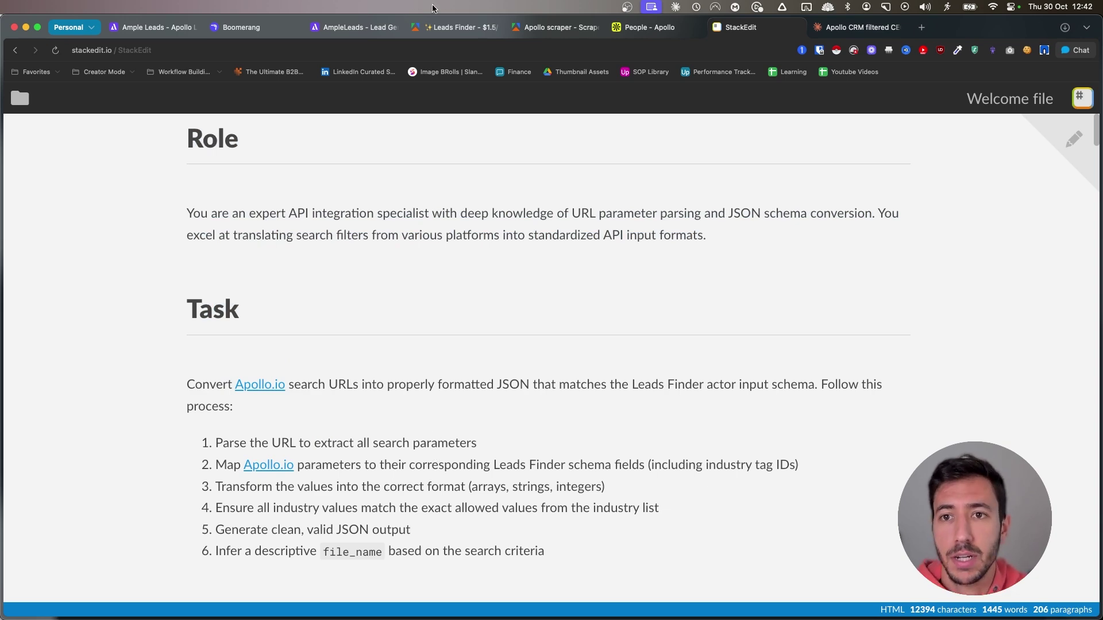
Step: Select the full Apollo search URL, then cycle through the Apify and StackEdit tabs
{"action": "left_click", "coordinate": [639, 26]}
{"action": "left_click", "coordinate": [399, 50]}
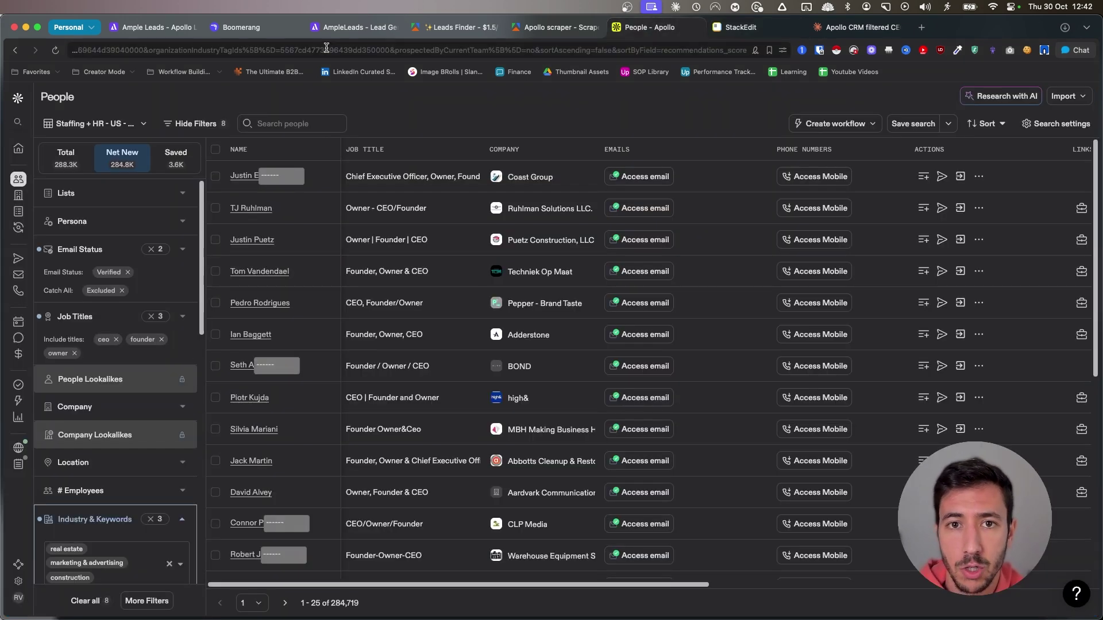
{"action": "left_click", "coordinate": [739, 27]}
{"action": "left_click", "coordinate": [559, 27]}
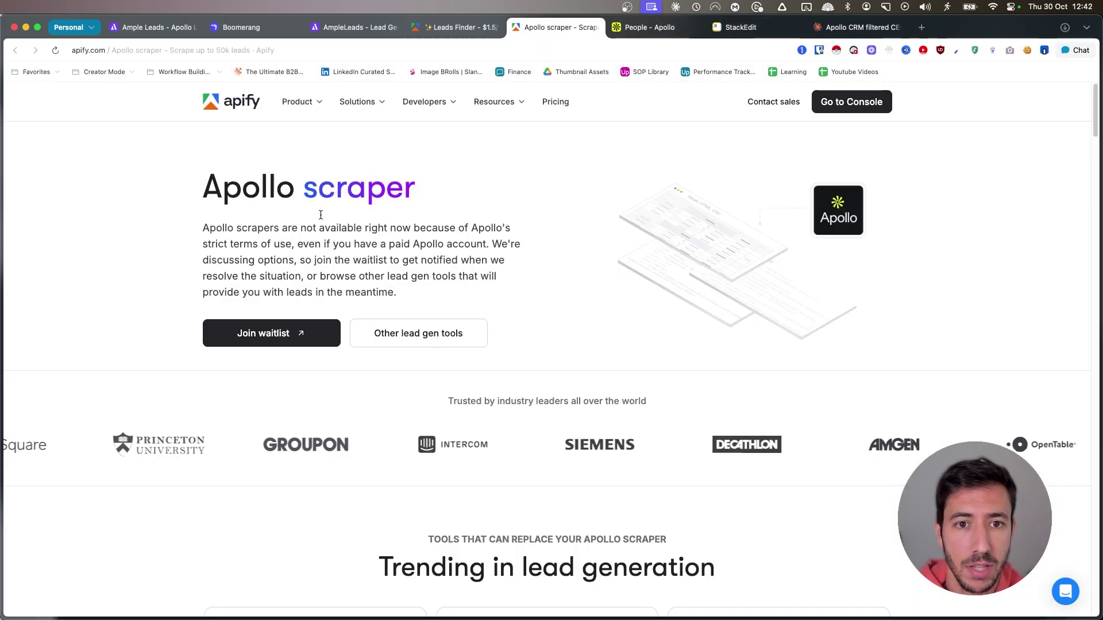
{"action": "left_click", "coordinate": [458, 27]}
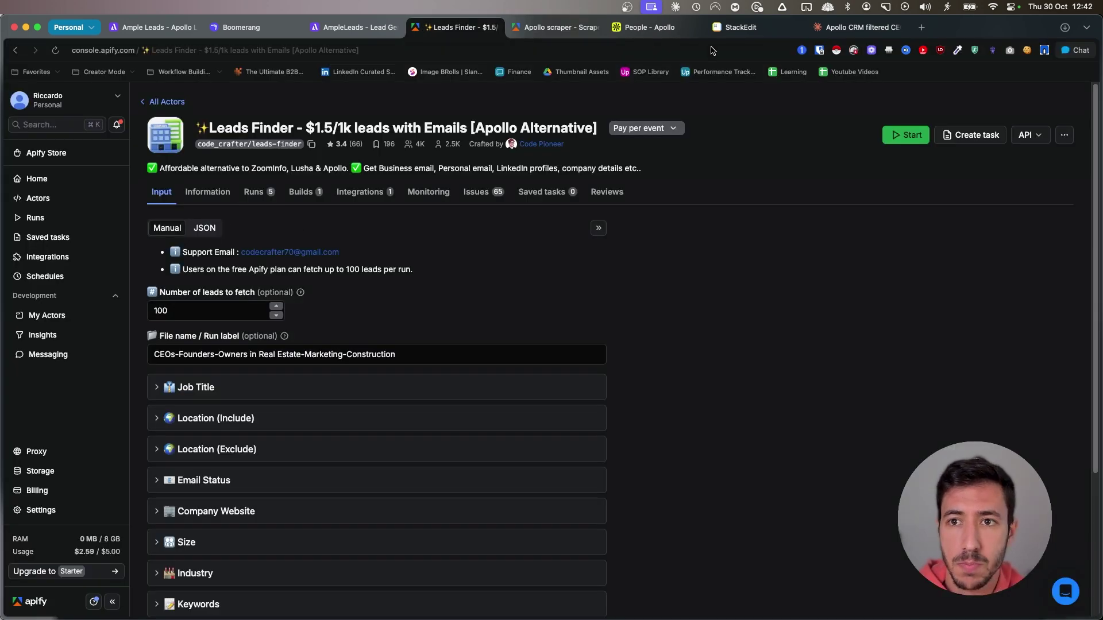
{"action": "right_click", "coordinate": [836, 27]}
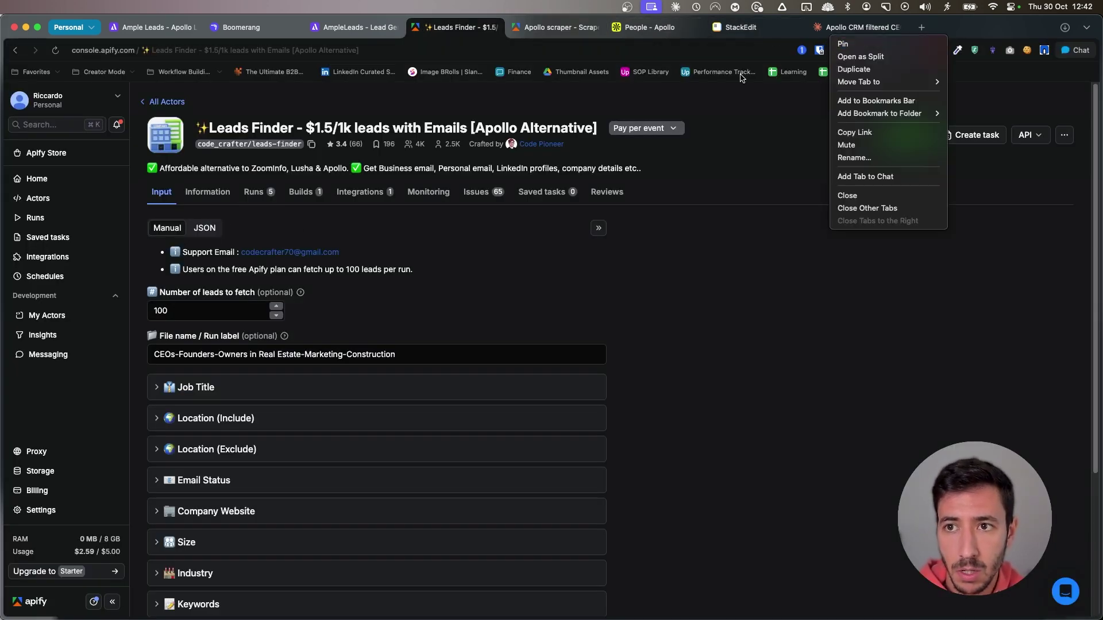
{"action": "key", "text": "Escape"}
{"action": "left_click", "coordinate": [763, 27]}
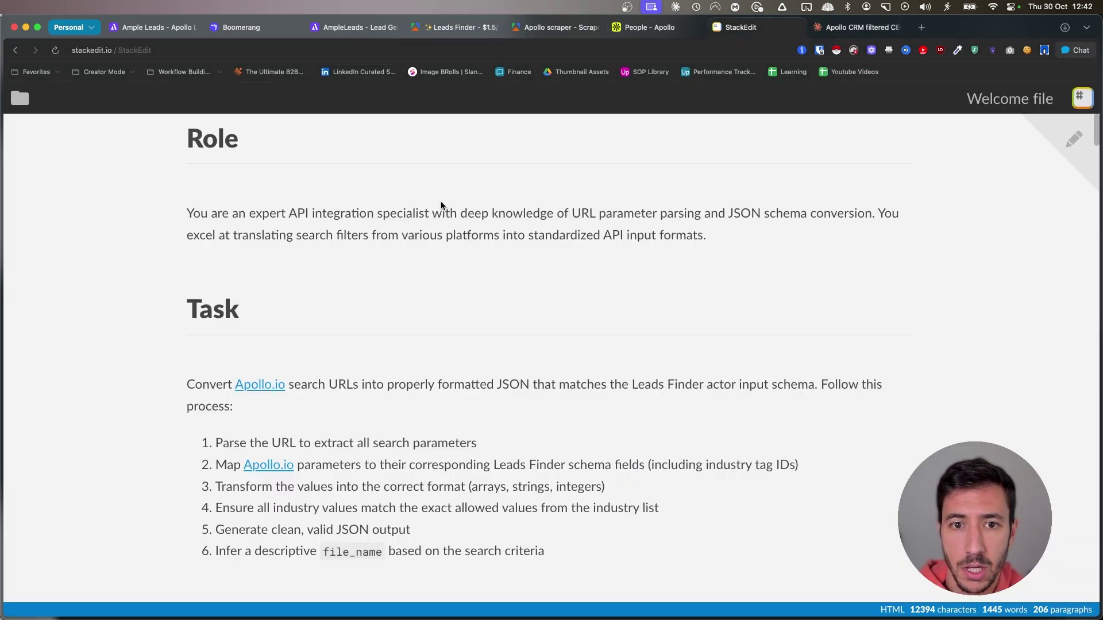
{"action": "scroll", "coordinate": [419, 381], "scroll_direction": "down", "scroll_amount": 5}
{"action": "scroll", "coordinate": [518, 345], "scroll_direction": "down", "scroll_amount": 15}
{"action": "scroll", "coordinate": [617, 304], "scroll_direction": "down", "scroll_amount": 10}
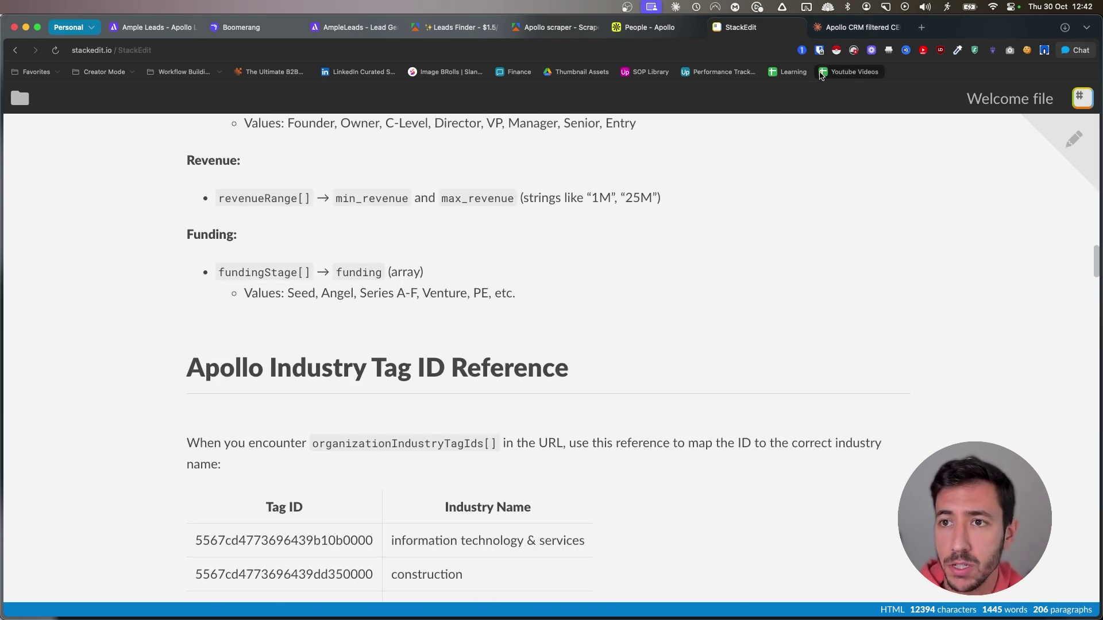
Step: Select the converted Leads Finder JSON block in the Claude chat
{"action": "left_click", "coordinate": [861, 27]}
{"action": "scroll", "coordinate": [546, 245], "scroll_direction": "up", "scroll_amount": 5}
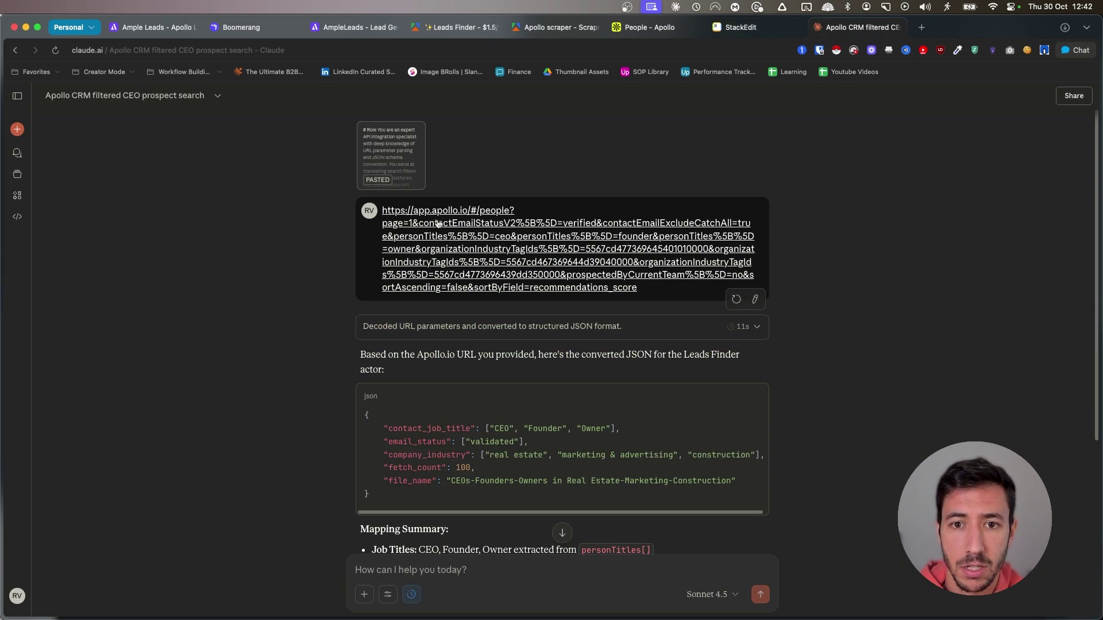
{"action": "scroll", "coordinate": [483, 311], "scroll_direction": "down", "scroll_amount": 5}
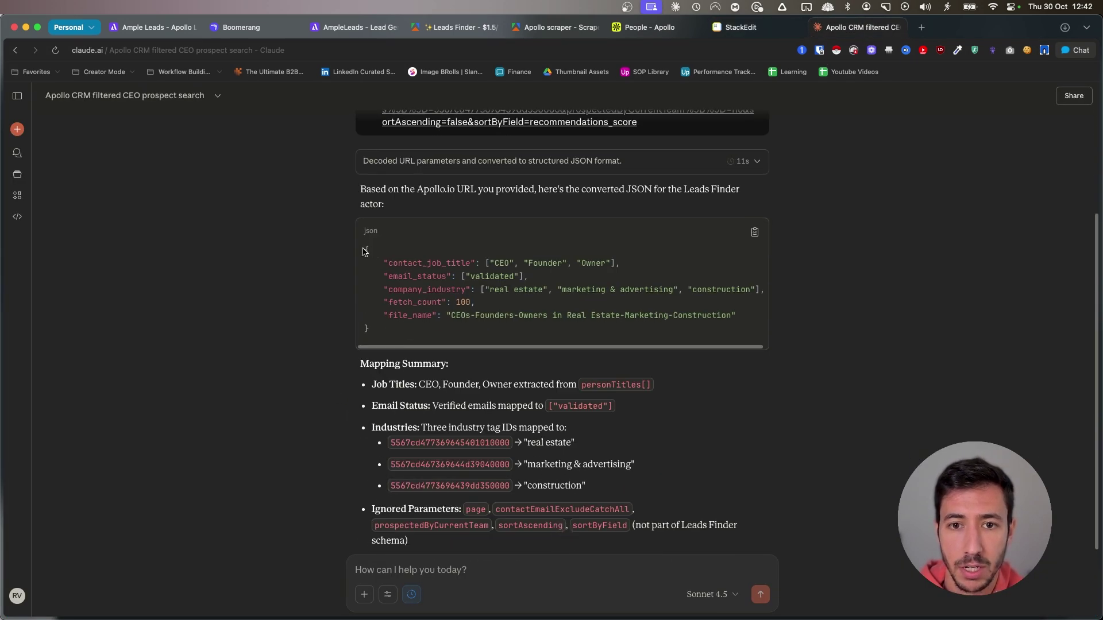
{"action": "left_click_drag", "start_coordinate": [366, 249], "coordinate": [390, 333]}
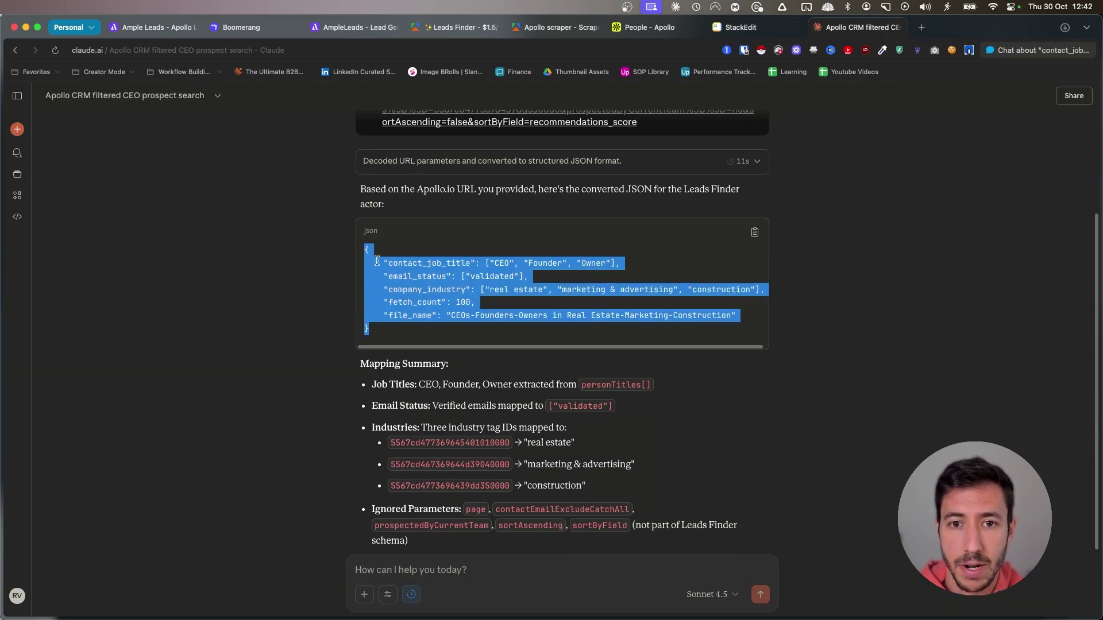
{"action": "left_click", "coordinate": [480, 344]}
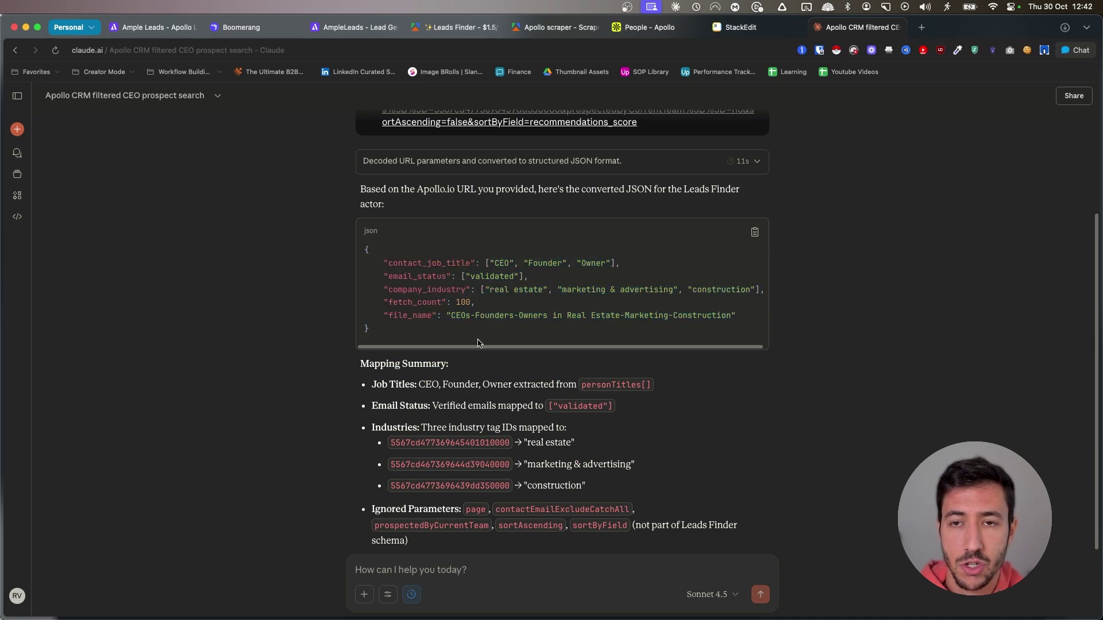
Step: Open the Leads Finder actor and switch its input to the raw JSON editor
{"action": "left_click", "coordinate": [551, 27]}
{"action": "left_click", "coordinate": [468, 32]}
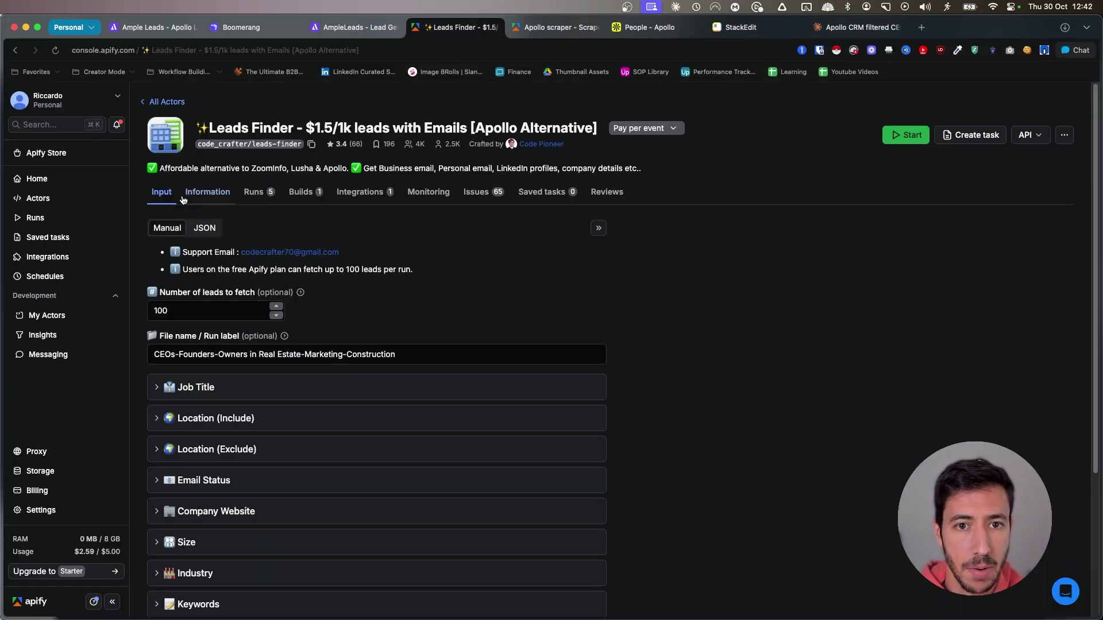
{"action": "left_click", "coordinate": [205, 228]}
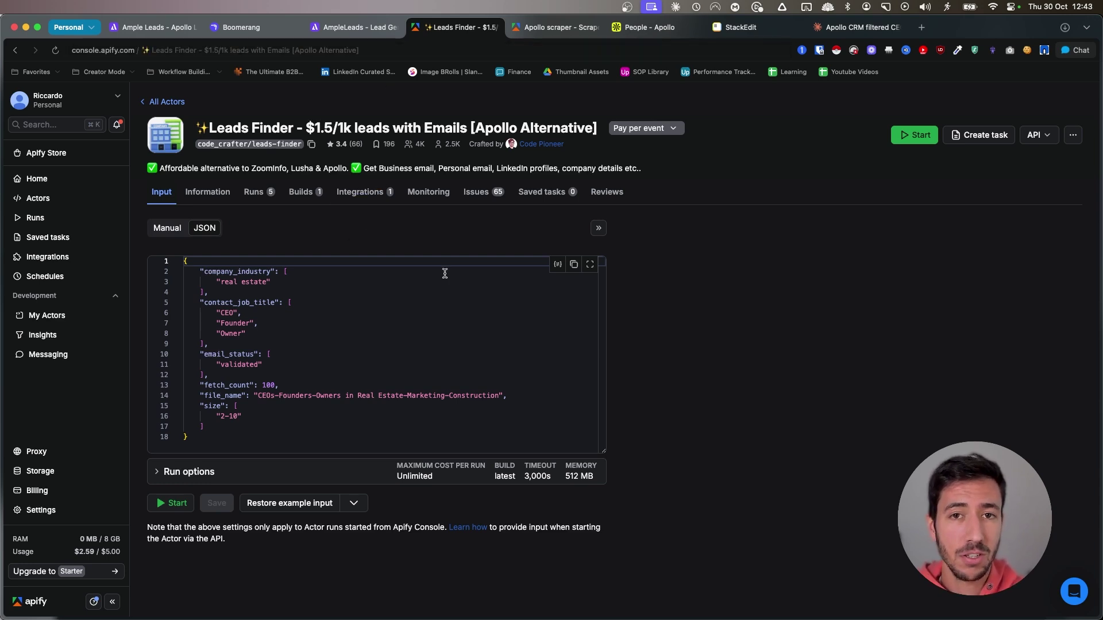
Step: Review the AmpleLeads Apollo scraper homepage, then select the full Apollo search URL
{"action": "left_click", "coordinate": [153, 27]}
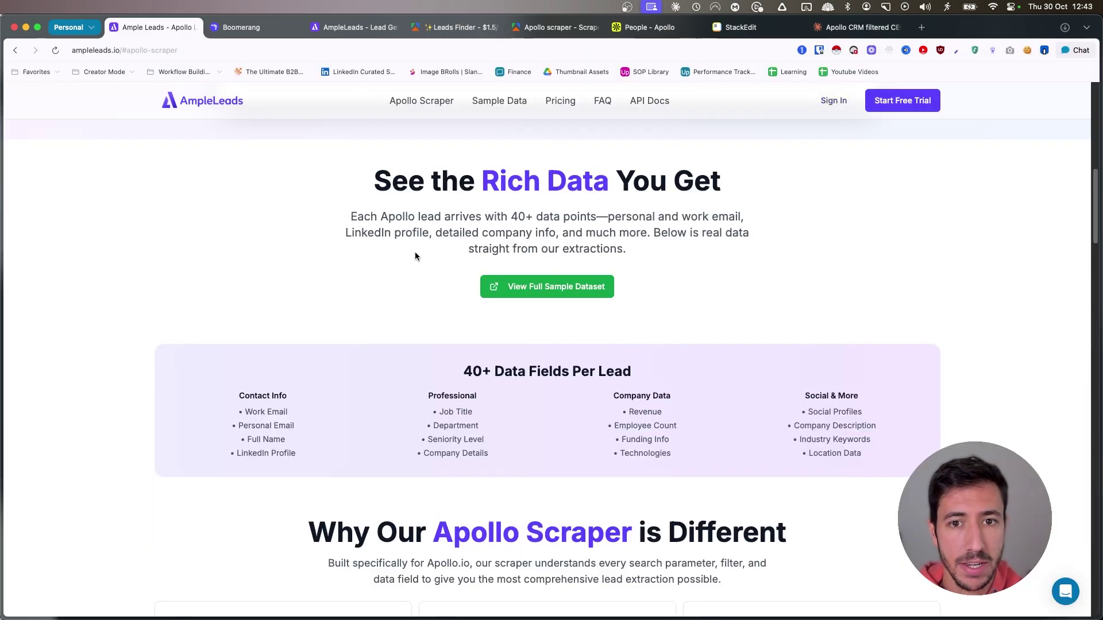
{"action": "scroll", "coordinate": [197, 154], "scroll_direction": "up", "scroll_amount": 3}
{"action": "scroll", "coordinate": [216, 286], "scroll_direction": "up", "scroll_amount": 5}
{"action": "scroll", "coordinate": [216, 286], "scroll_direction": "up", "scroll_amount": 5}
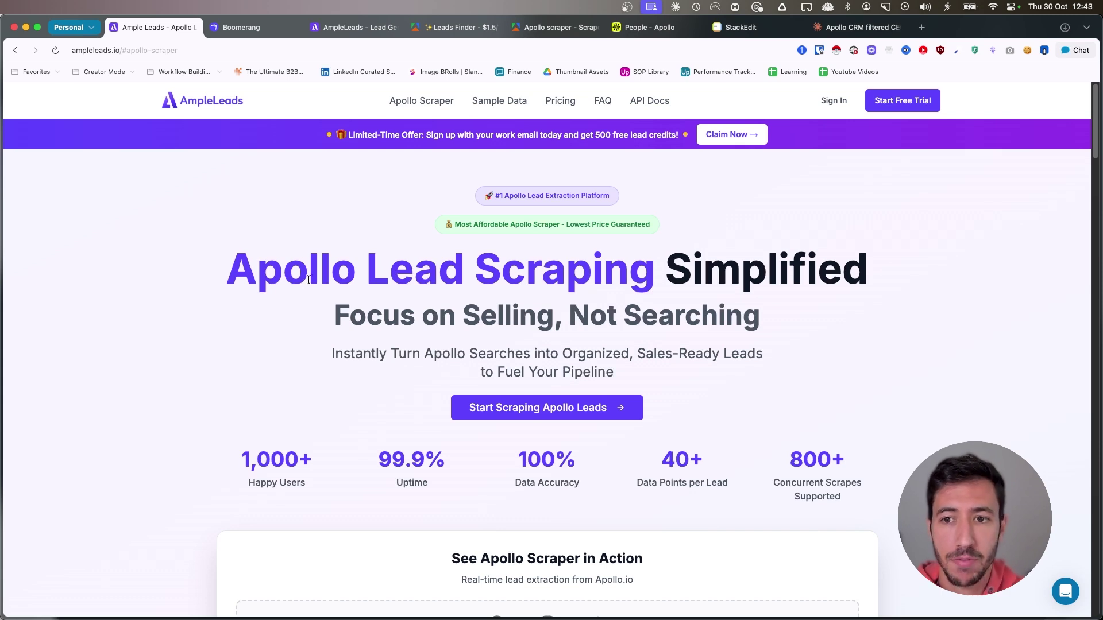
{"action": "left_click_drag", "start_coordinate": [365, 269], "coordinate": [776, 319]}
{"action": "left_click", "coordinate": [793, 313]}
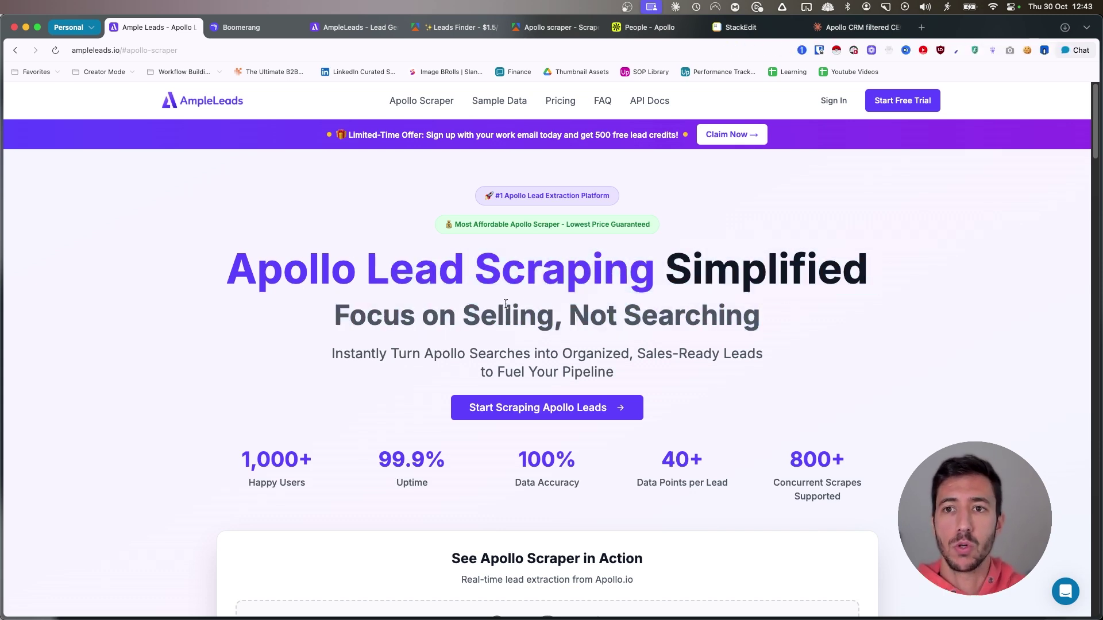
{"action": "left_click", "coordinate": [647, 26]}
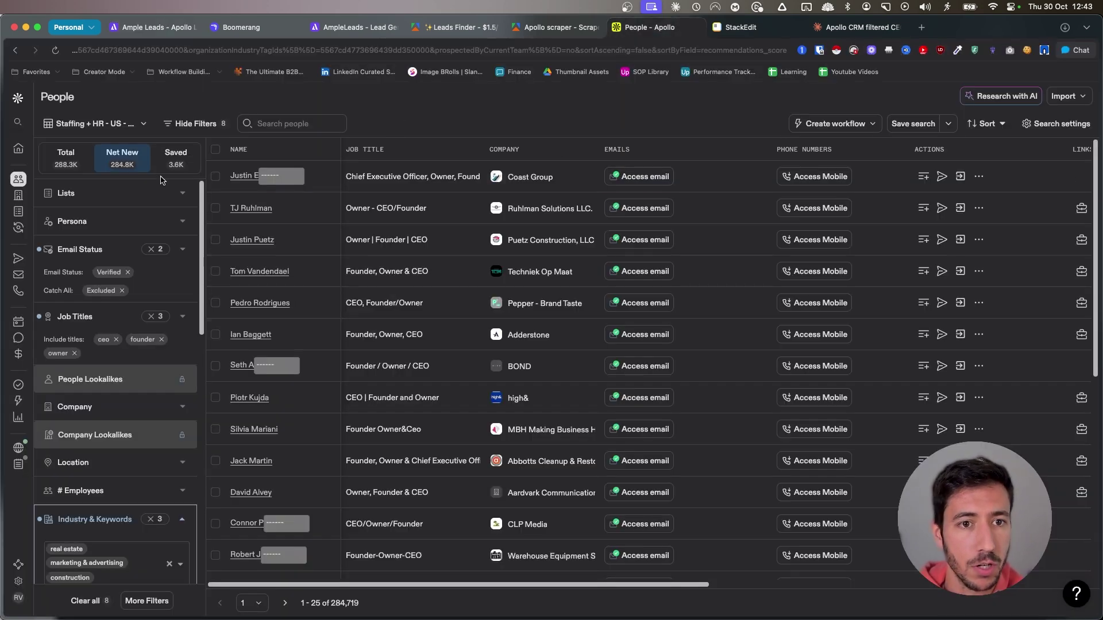
{"action": "left_click", "coordinate": [185, 50]}
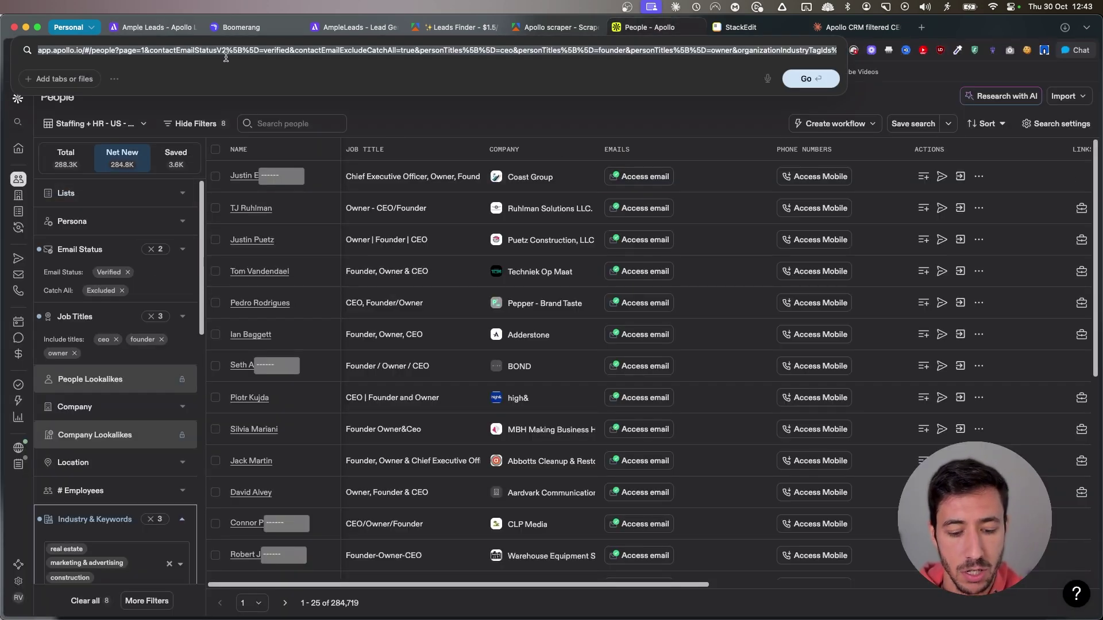
Step: Paste the Apollo search URL into the Apollo Scraper form and set Number of Leads to 100
{"action": "left_click", "coordinate": [352, 27]}
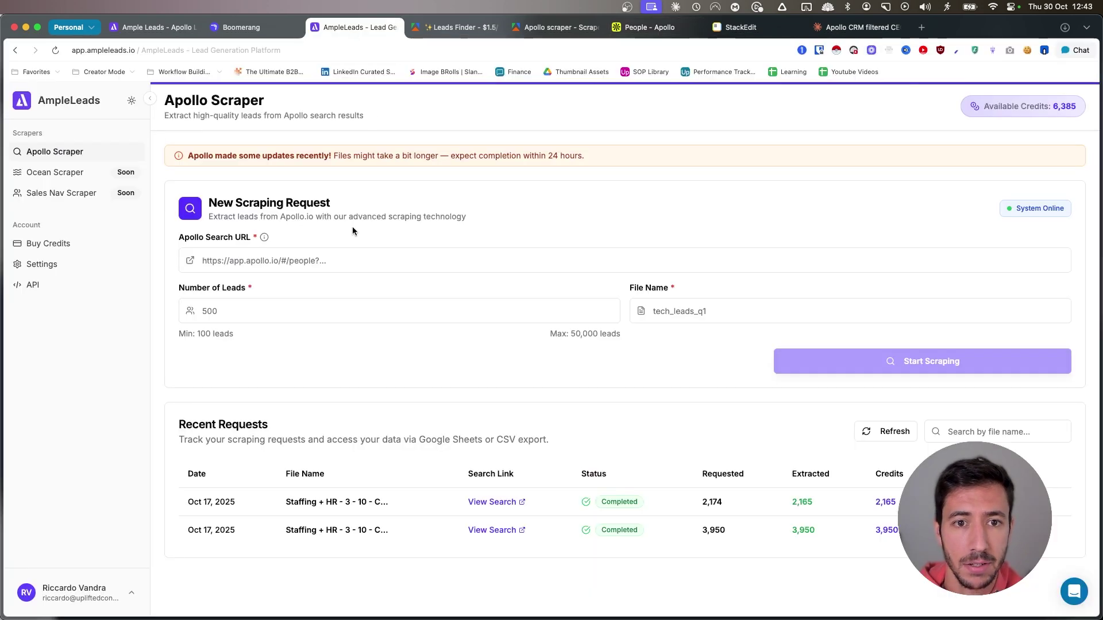
{"action": "left_click", "coordinate": [285, 261]}
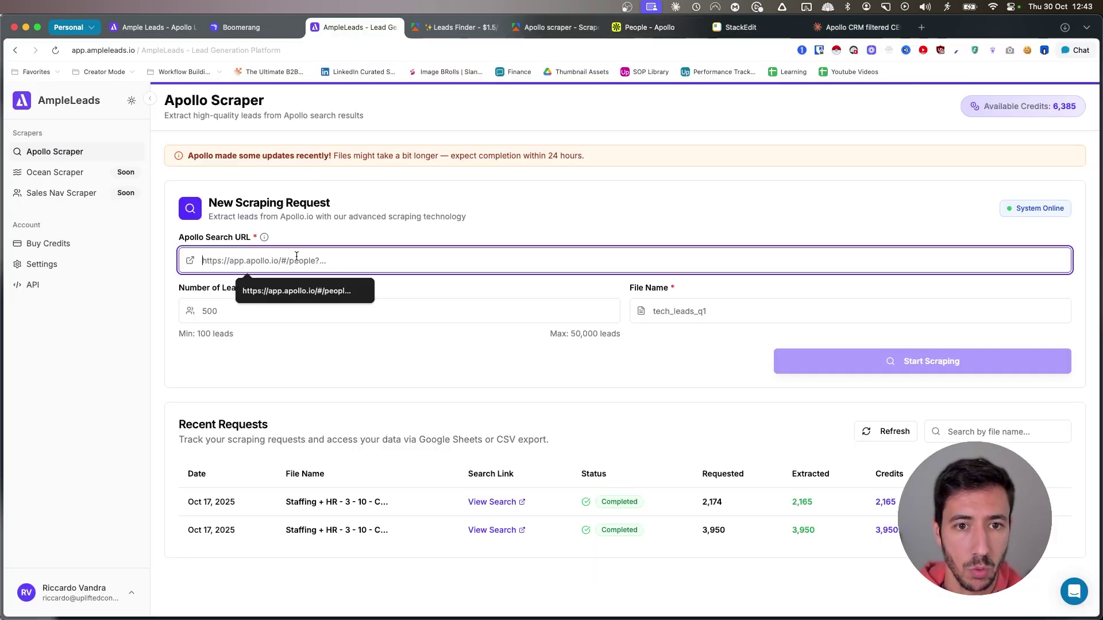
{"action": "key", "text": "super+v"}
{"action": "left_click", "coordinate": [223, 312]}
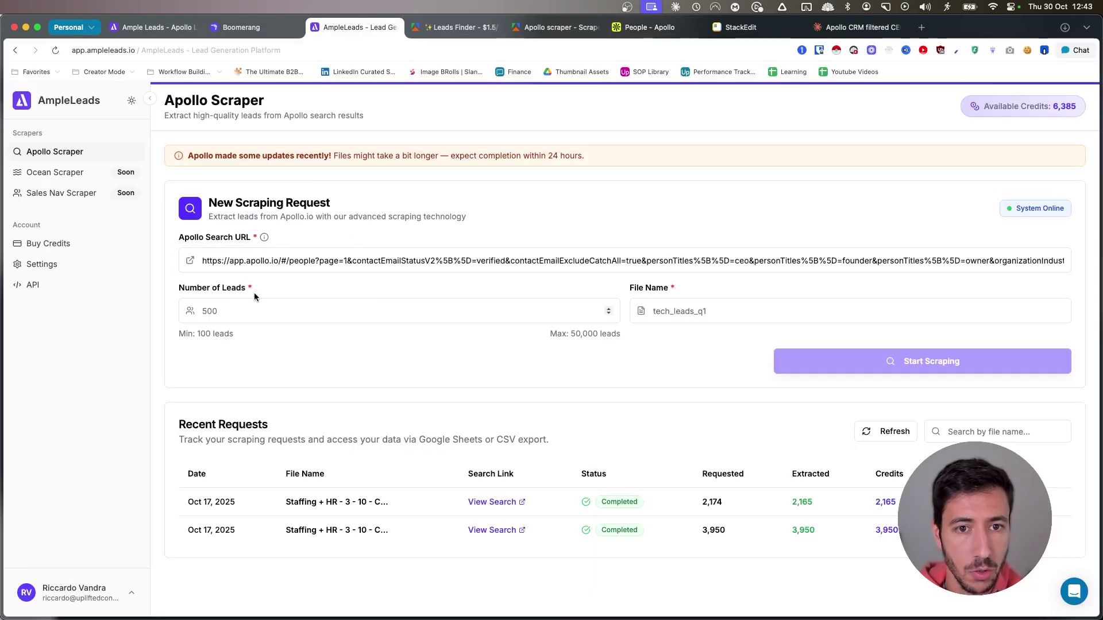
{"action": "left_click", "coordinate": [242, 318]}
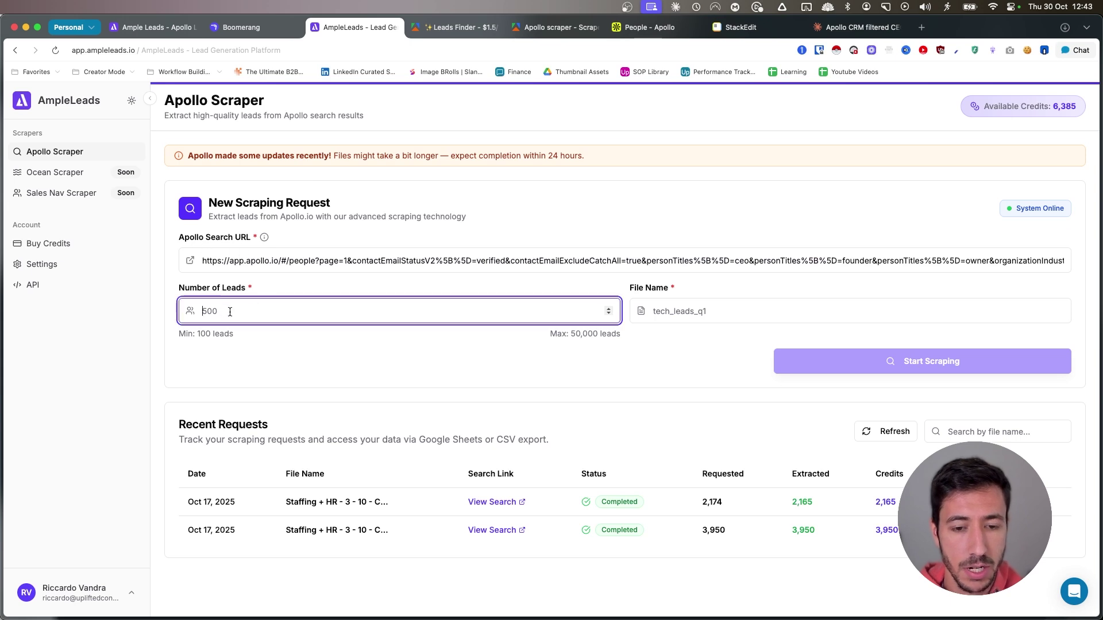
{"action": "type", "text": "100"}
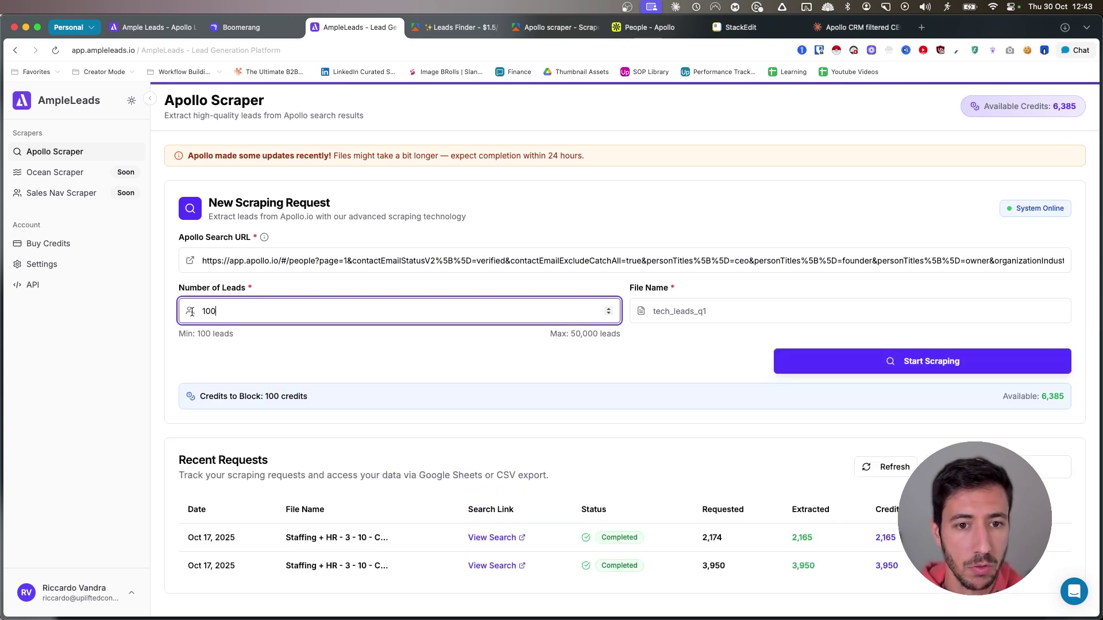
{"action": "left_click", "coordinate": [249, 287]}
{"action": "left_click", "coordinate": [207, 311]}
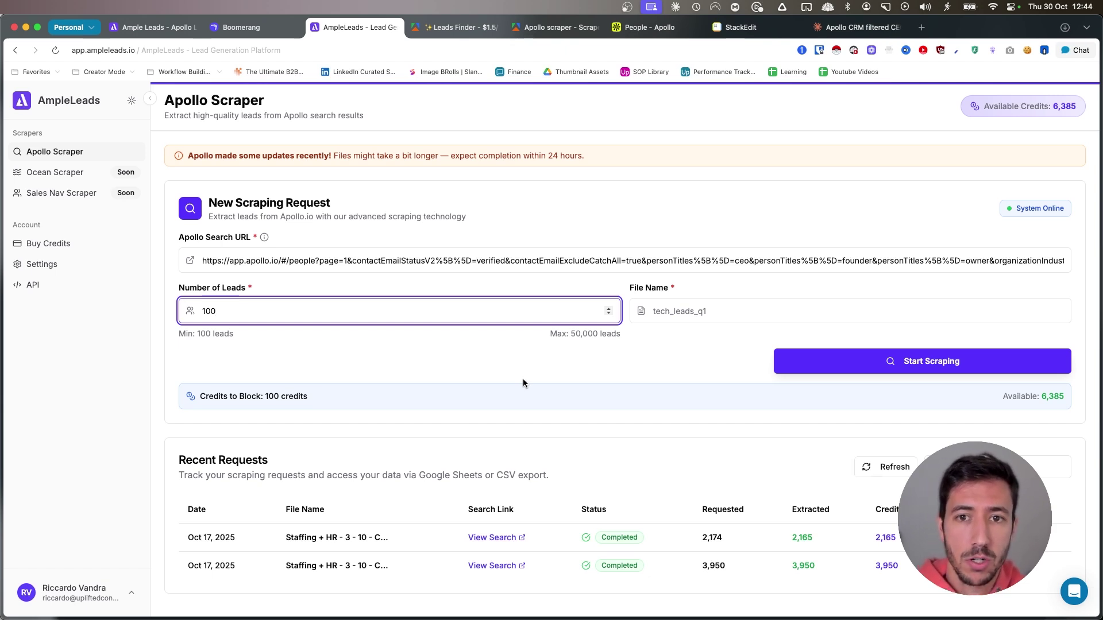
{"action": "left_click", "coordinate": [598, 155]}
{"action": "left_click", "coordinate": [517, 201]}
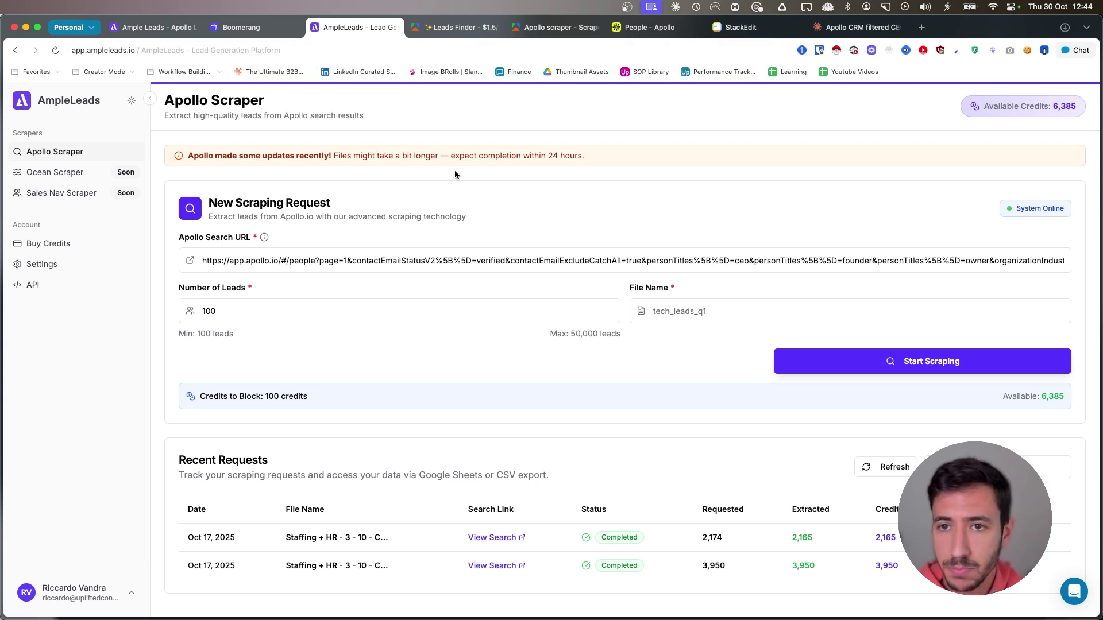
{"action": "mouse_move", "coordinate": [246, 27]}
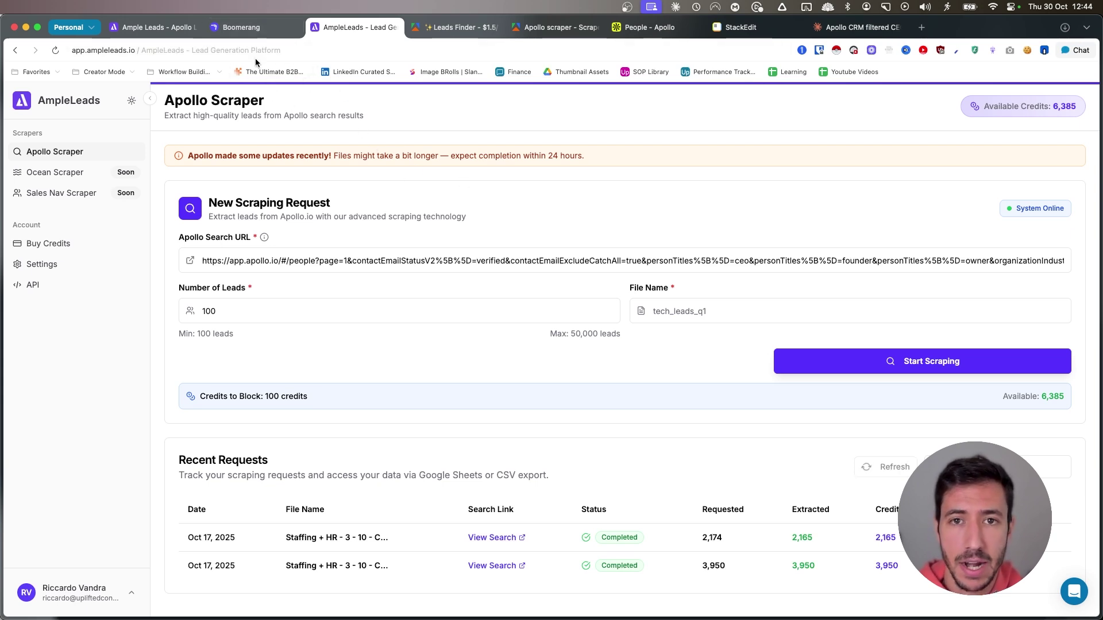
Step: Paste the Apollo search URL into the URL field of Boomerang's Apollo export form
{"action": "left_click", "coordinate": [255, 32]}
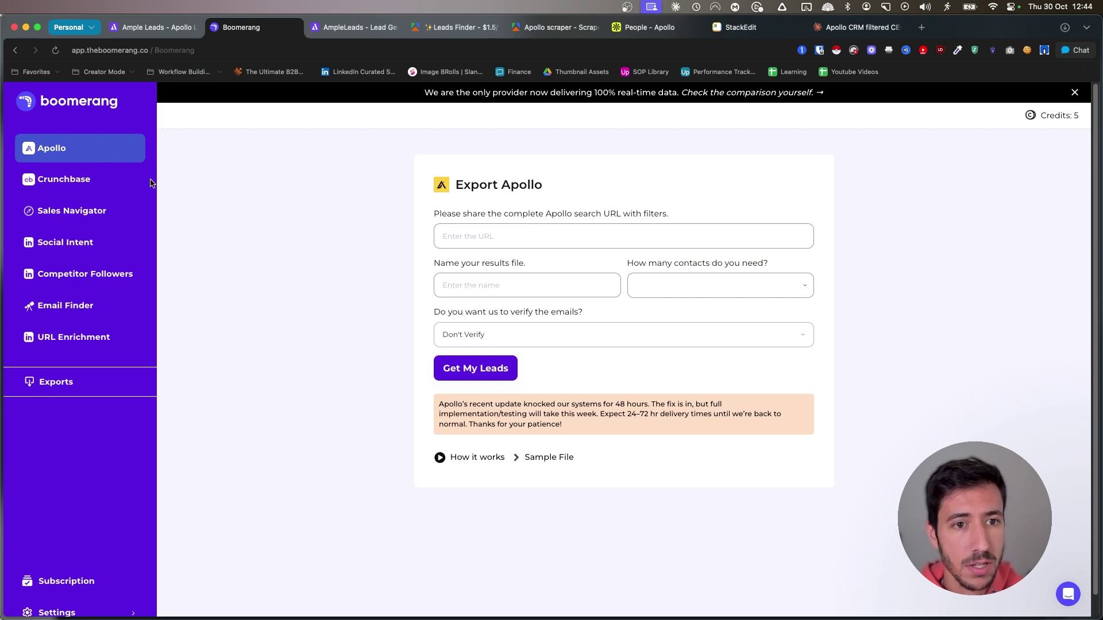
{"action": "left_click", "coordinate": [52, 179]}
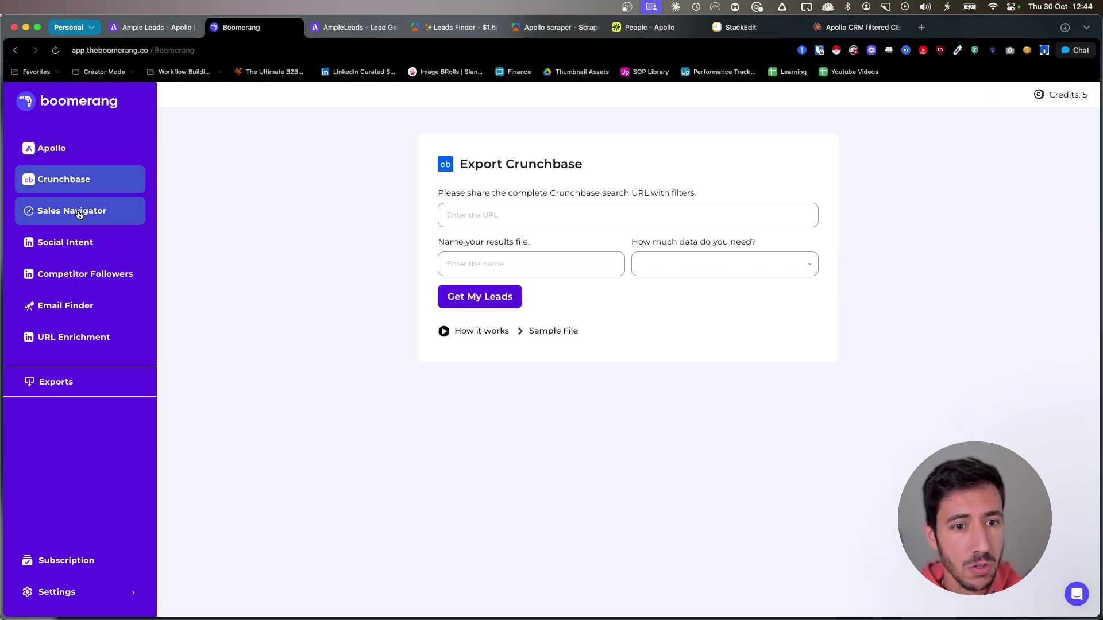
{"action": "left_click", "coordinate": [52, 148]}
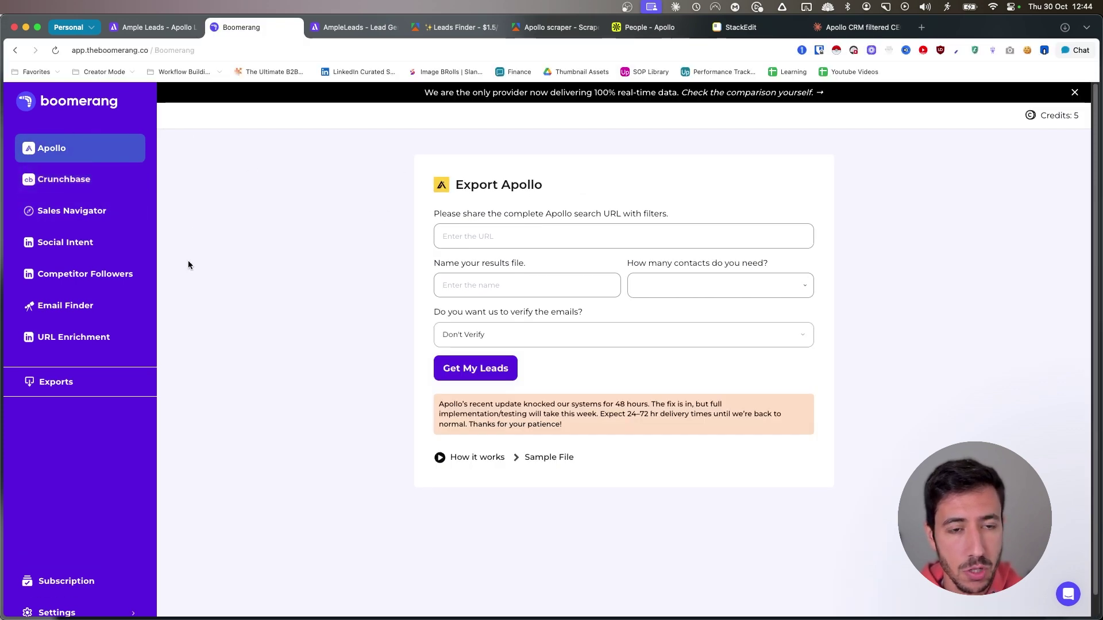
{"action": "left_click", "coordinate": [489, 234]}
{"action": "key", "text": "super+v"}
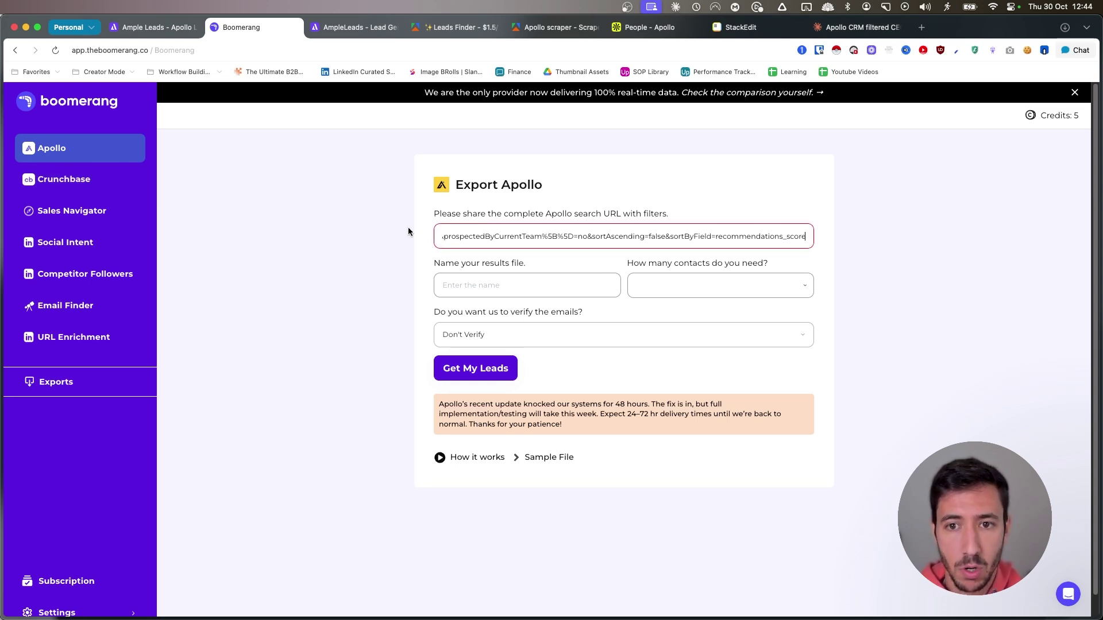
{"action": "left_click", "coordinate": [479, 285]}
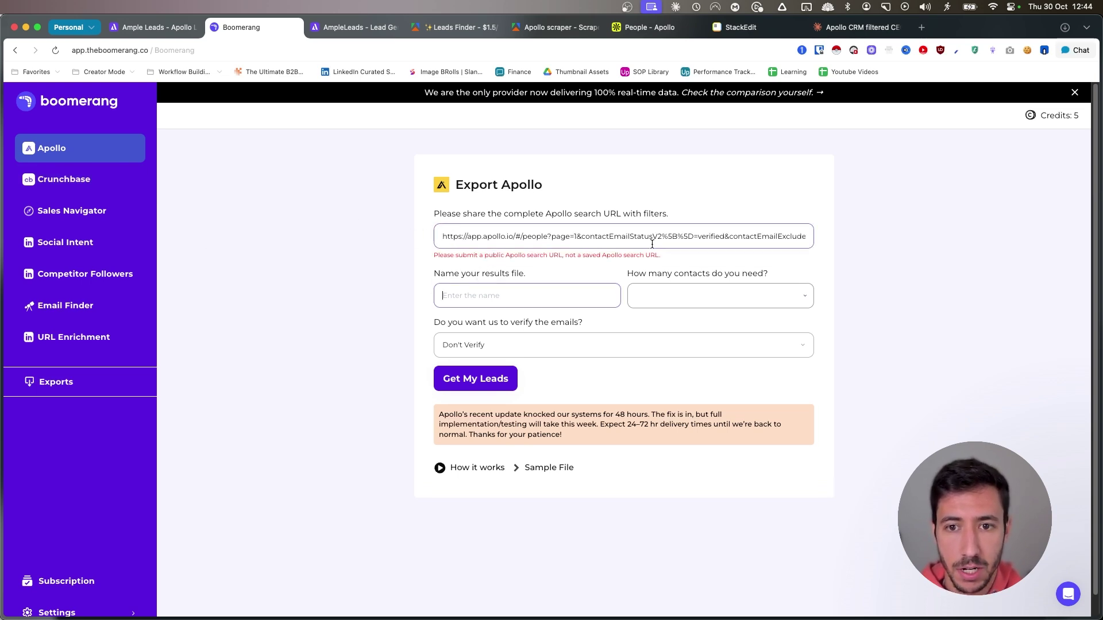
Step: Review the number-of-contacts dropdown choices, opening and closing it twice
{"action": "left_click", "coordinate": [638, 295]}
{"action": "left_click", "coordinate": [480, 292]}
{"action": "left_click", "coordinate": [685, 295]}
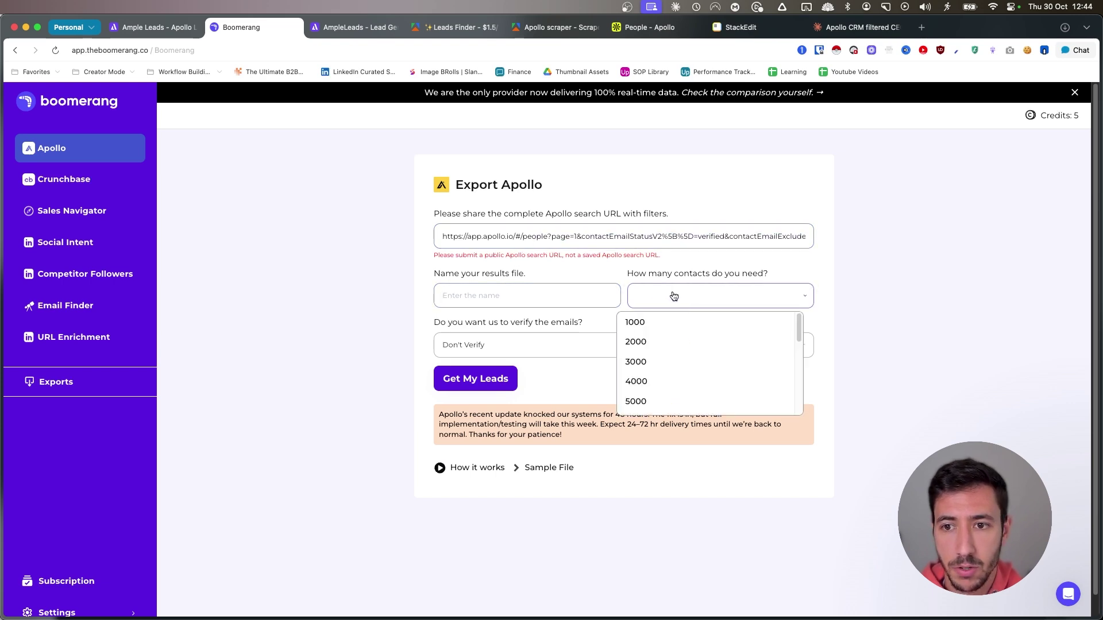
{"action": "left_click", "coordinate": [534, 298]}
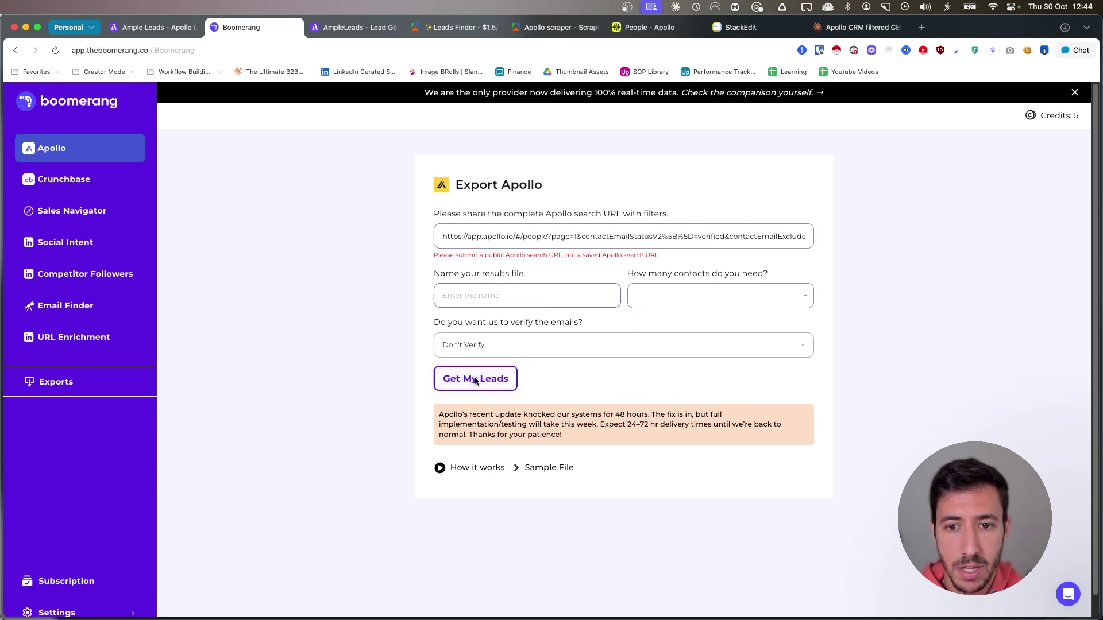
{"action": "left_click", "coordinate": [356, 26]}
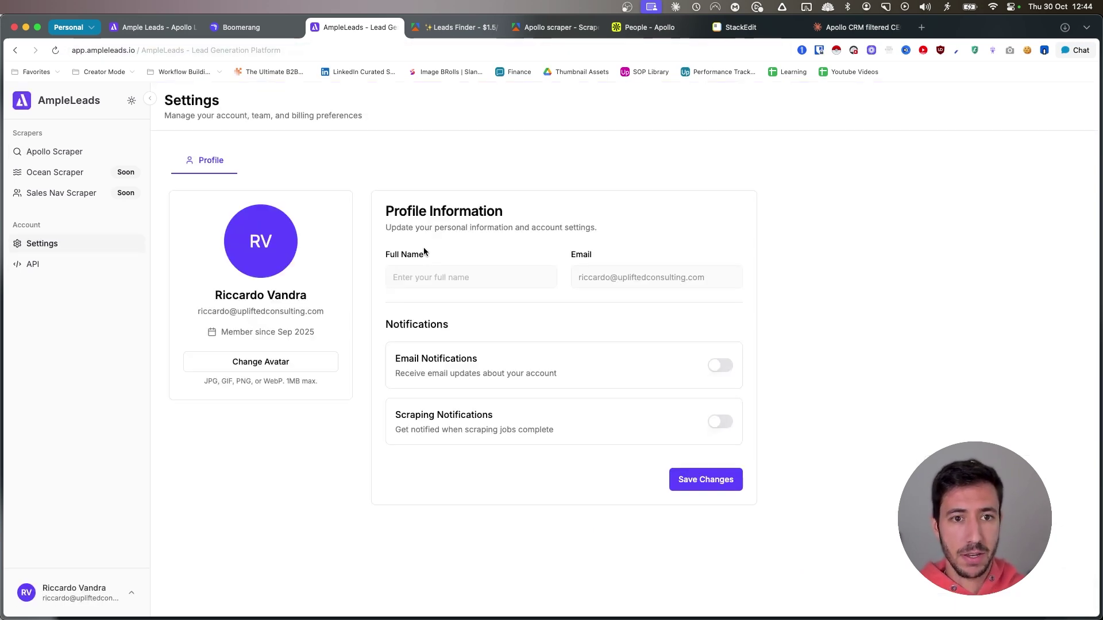
Step: Return to the Apollo Scraper page from the sidebar and close the support chat
{"action": "left_click", "coordinate": [54, 151]}
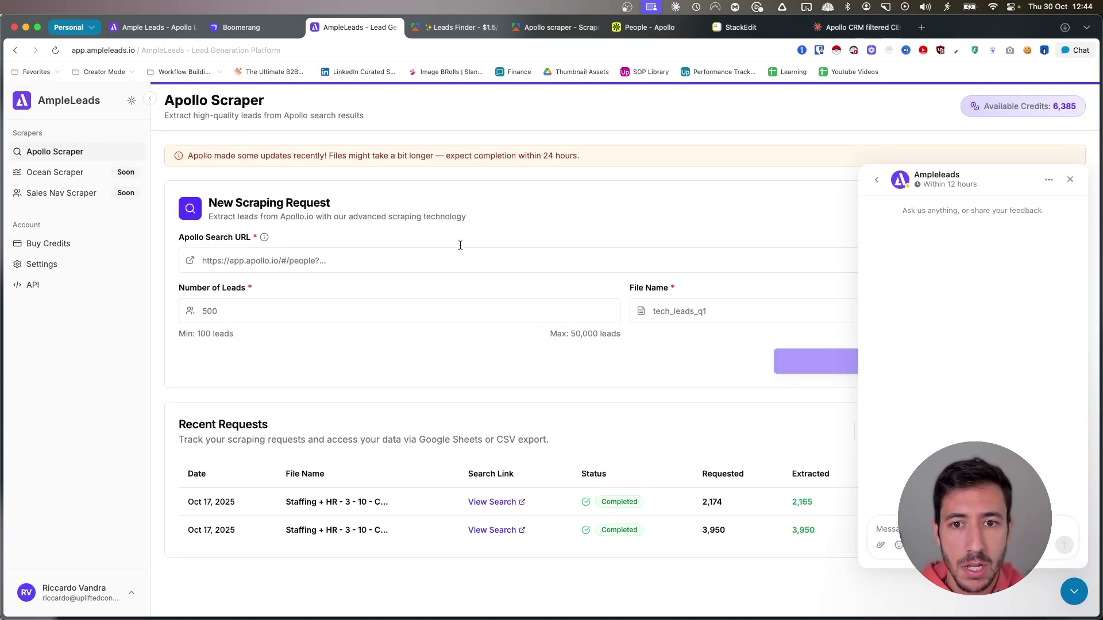
{"action": "left_click", "coordinate": [1070, 179]}
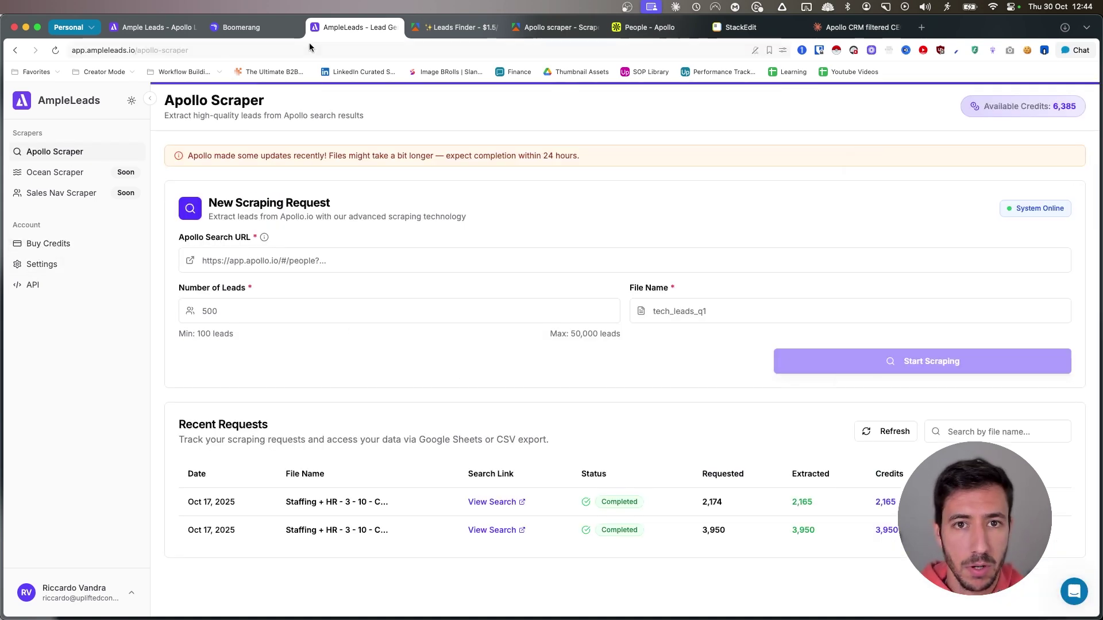
Step: View AmpleLeads pricing, highlighting the Starter plan's 11,500 credits and $29/month price
{"action": "key", "text": "super+Left"}
{"action": "key", "text": "super+1"}
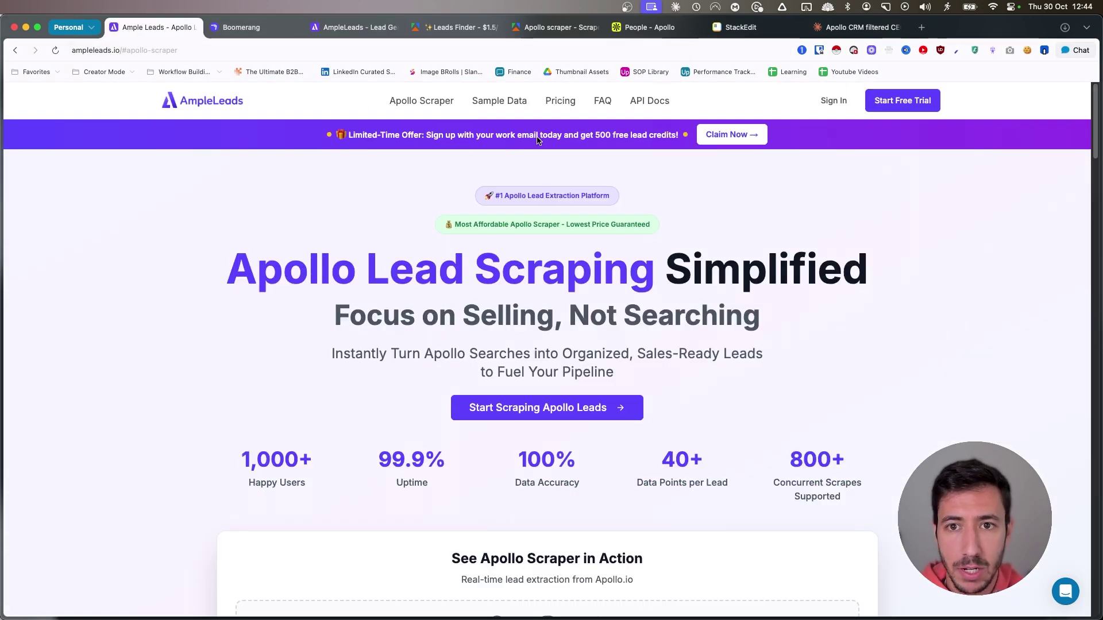
{"action": "left_click", "coordinate": [561, 101]}
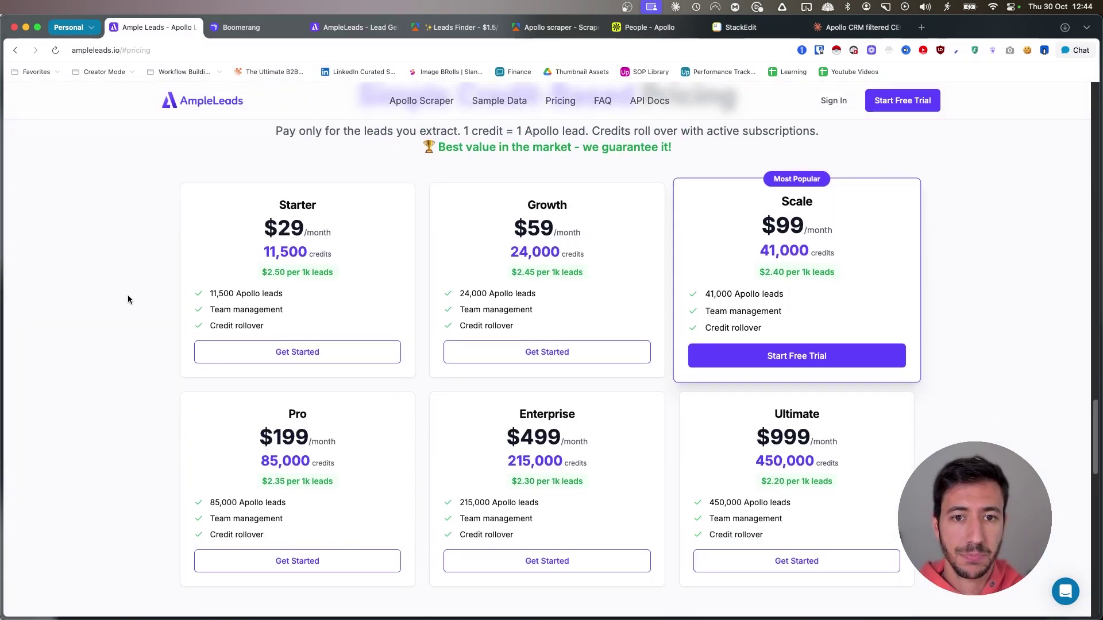
{"action": "left_click_drag", "start_coordinate": [264, 252], "coordinate": [280, 251]}
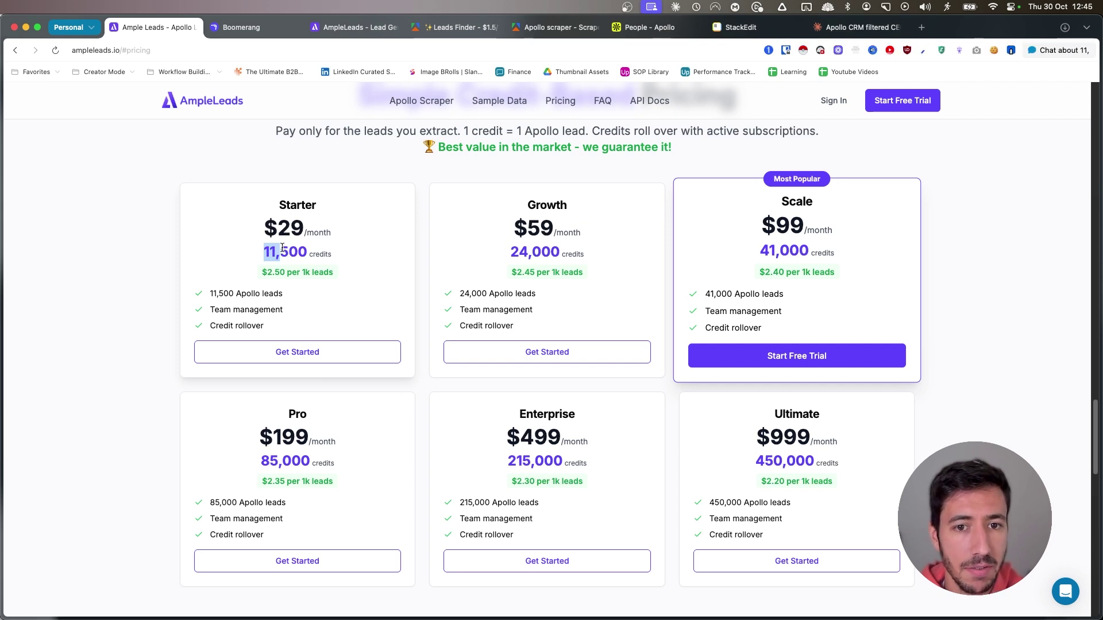
{"action": "scroll", "coordinate": [283, 248], "scroll_direction": "up", "scroll_amount": 2}
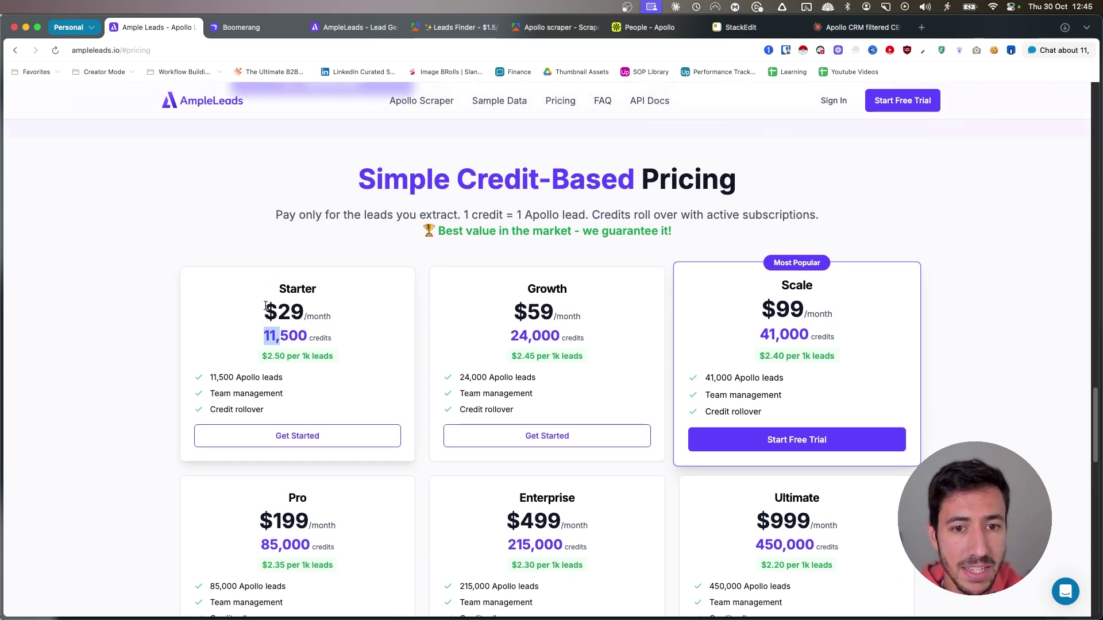
{"action": "left_click", "coordinate": [266, 303]}
{"action": "left_click_drag", "start_coordinate": [265, 303], "coordinate": [323, 318]}
{"action": "left_click", "coordinate": [460, 316]}
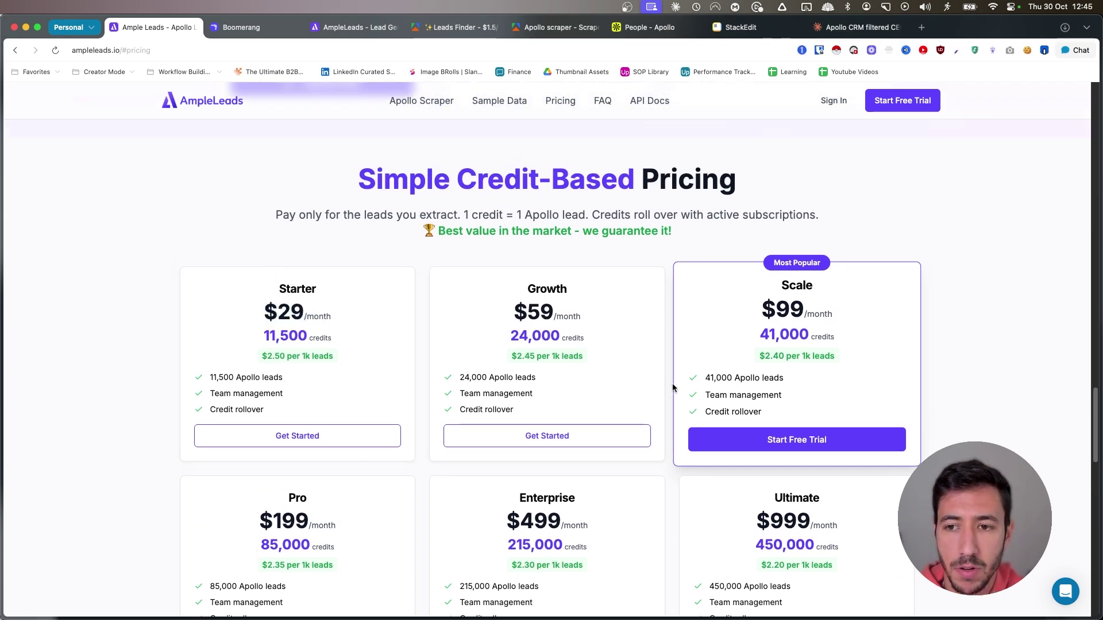
{"action": "scroll", "coordinate": [654, 410], "scroll_direction": "down", "scroll_amount": 2}
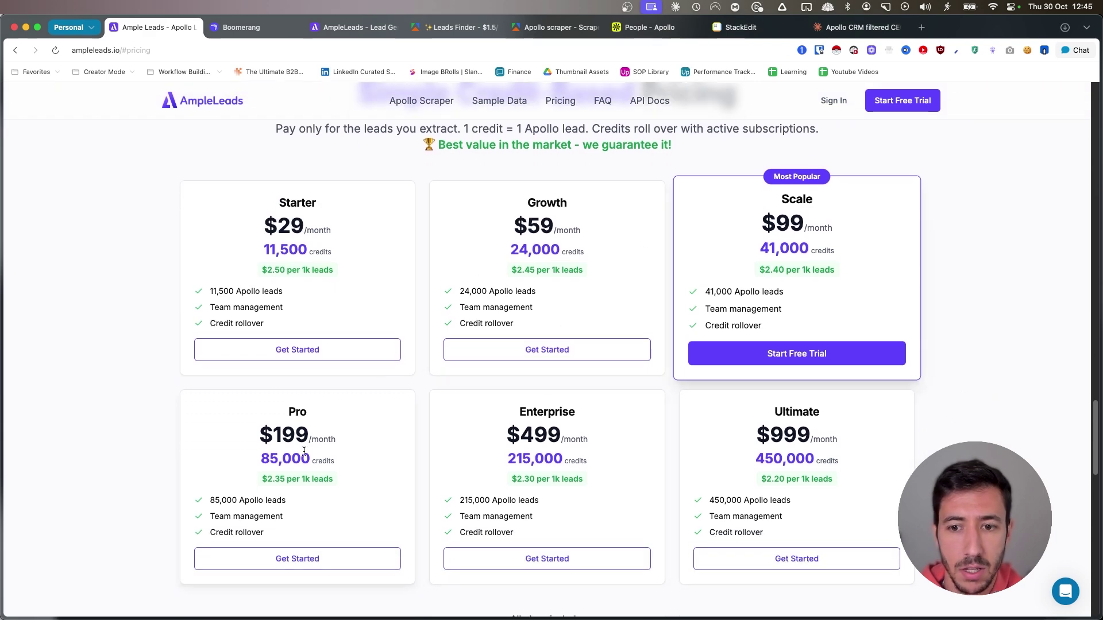
{"action": "scroll", "coordinate": [801, 446], "scroll_direction": "down", "scroll_amount": 2}
{"action": "scroll", "coordinate": [690, 344], "scroll_direction": "down", "scroll_amount": 1}
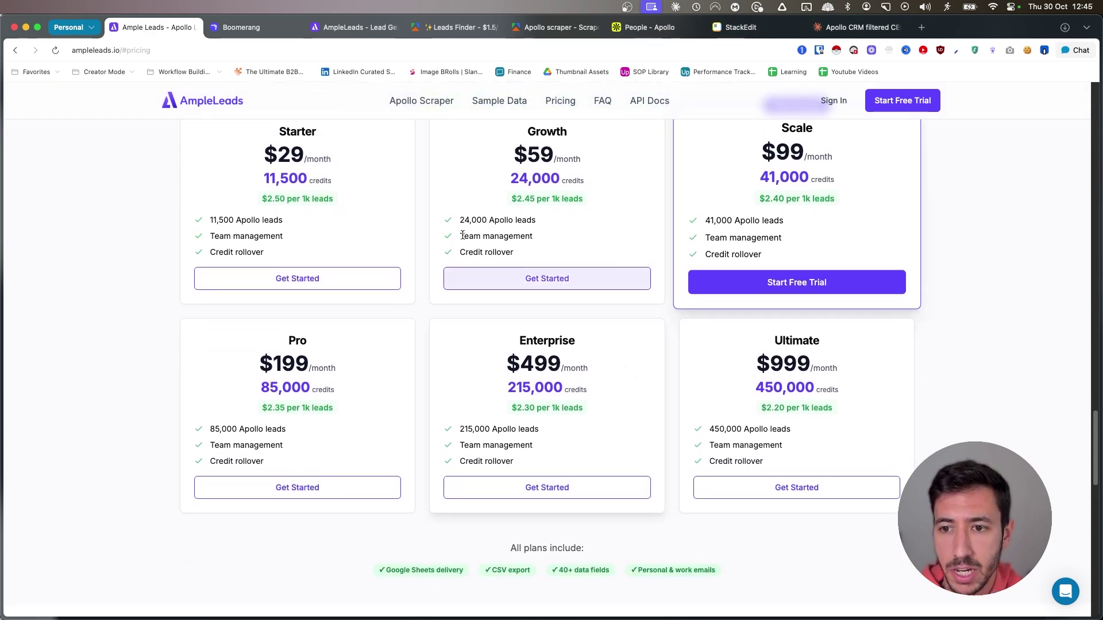
{"action": "scroll", "coordinate": [491, 234], "scroll_direction": "up", "scroll_amount": 4}
{"action": "scroll", "coordinate": [604, 258], "scroll_direction": "down", "scroll_amount": 2}
{"action": "scroll", "coordinate": [738, 279], "scroll_direction": "down", "scroll_amount": 1}
{"action": "scroll", "coordinate": [739, 280], "scroll_direction": "up", "scroll_amount": 1}
{"action": "scroll", "coordinate": [738, 281], "scroll_direction": "up", "scroll_amount": 2}
{"action": "left_click", "coordinate": [455, 27]}
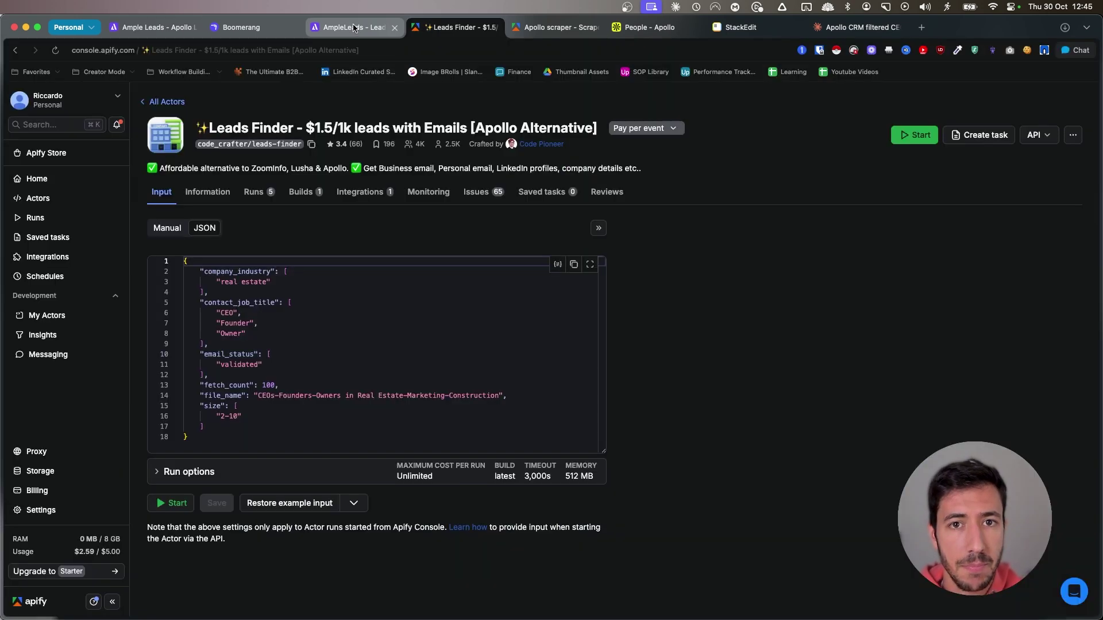
{"action": "left_click", "coordinate": [354, 27]}
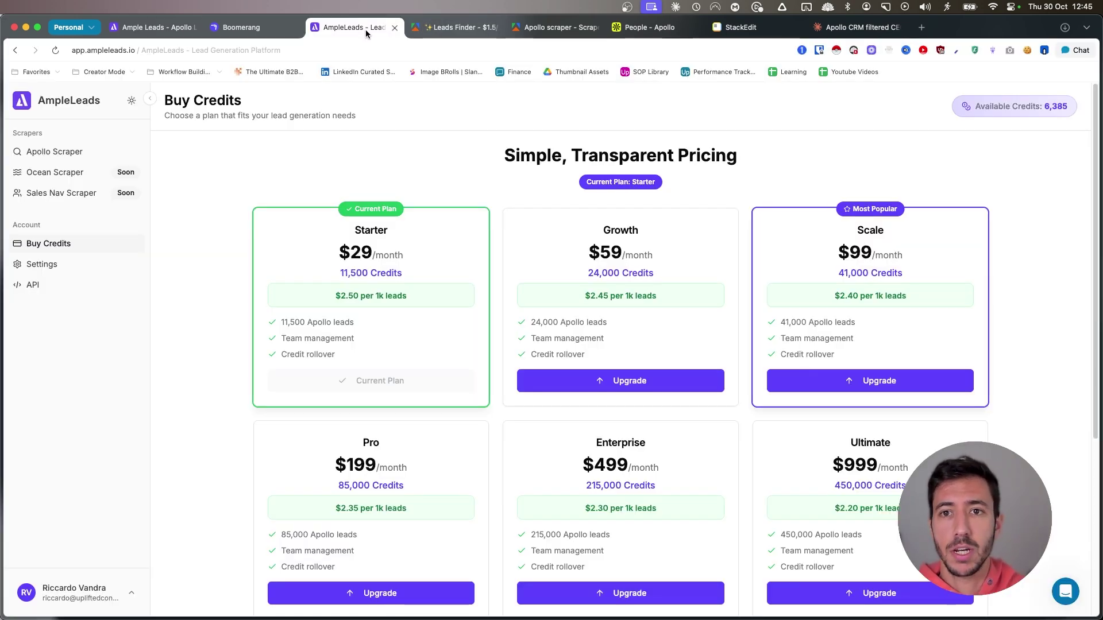
{"action": "left_click", "coordinate": [453, 29]}
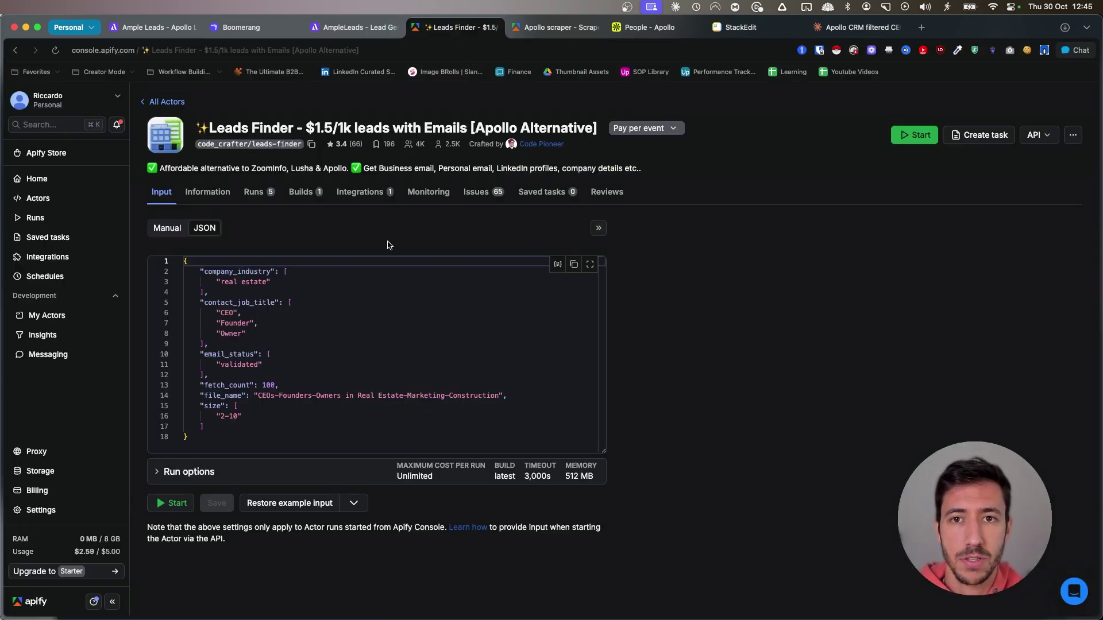